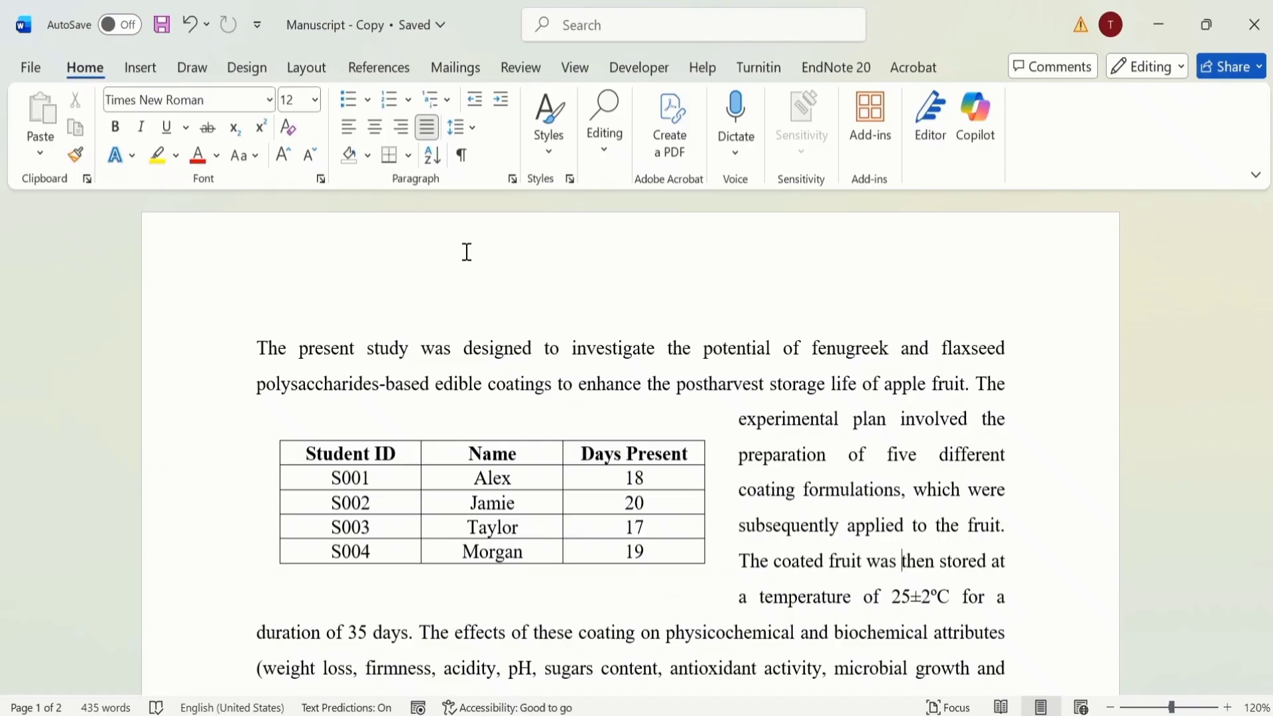
Step: Try adding two blank lines above the first paragraph to shift the text around the table, and remove them again
key(ctrl+z)
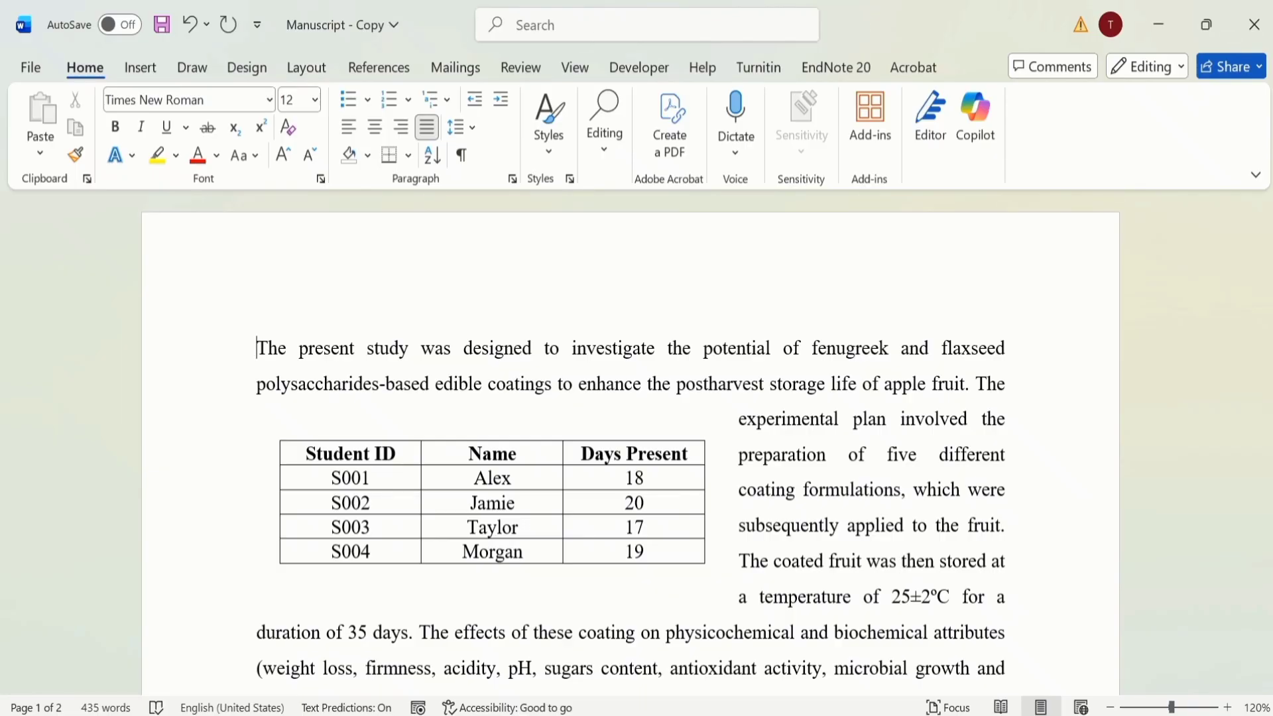
key(Return)
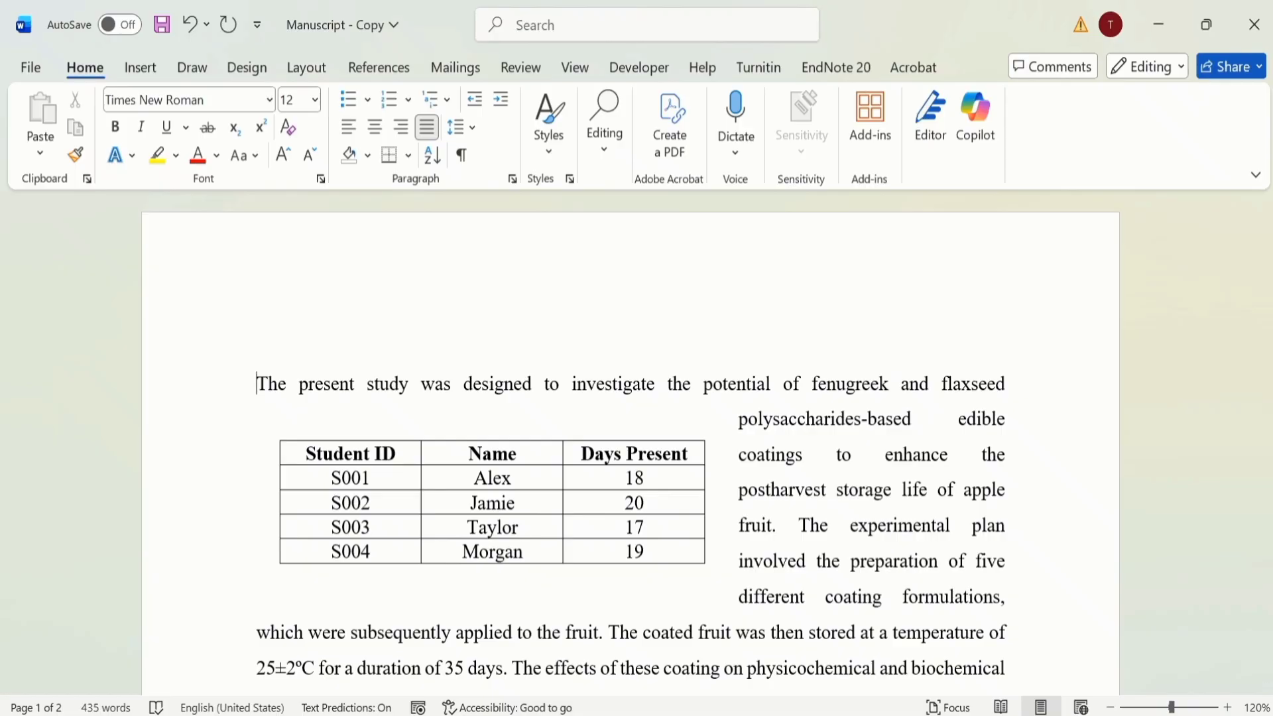
key(Return)
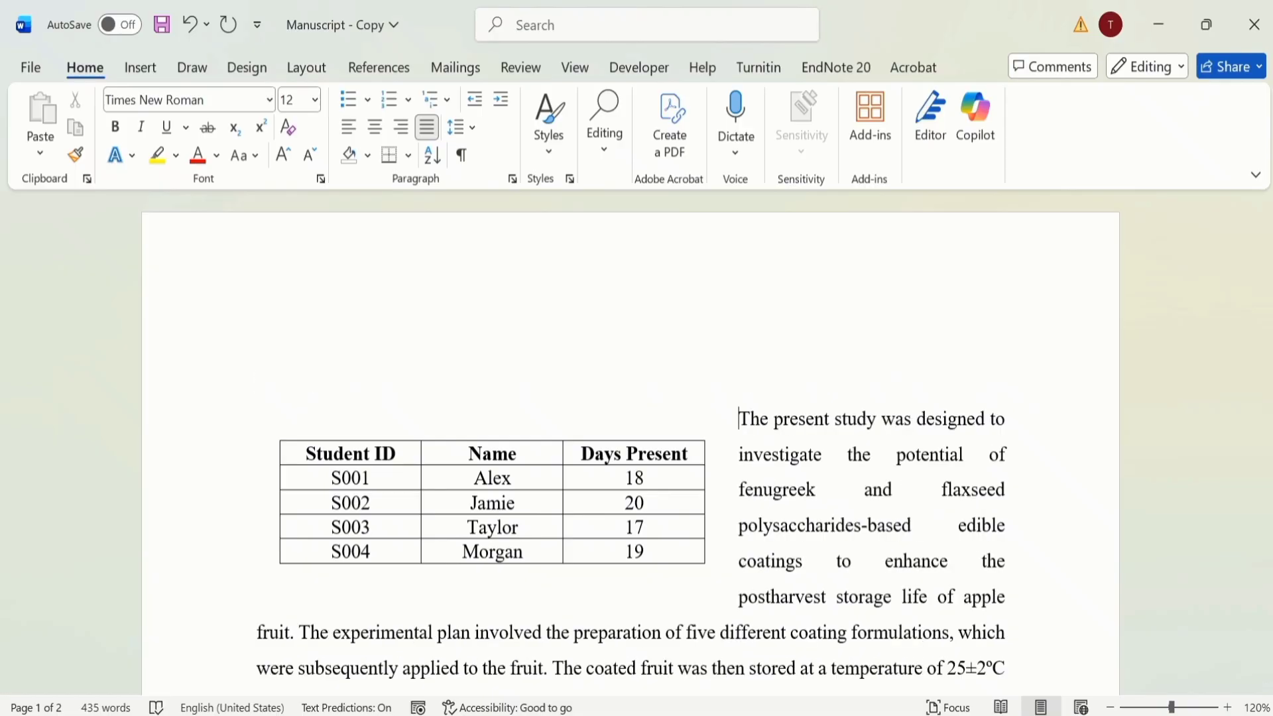
key(BackSpace)
key(BackSpace)
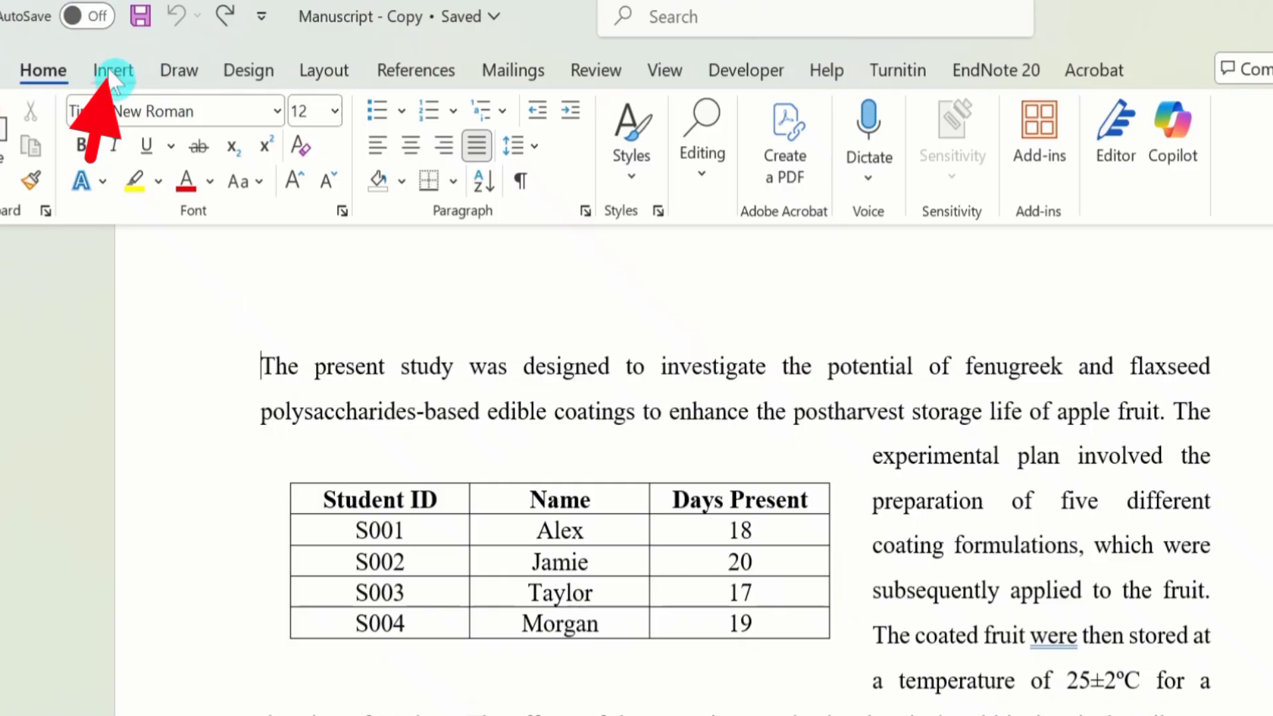
Step: Try inserting a table with three columns and five rows before the first paragraph, and delete it
click(111, 70)
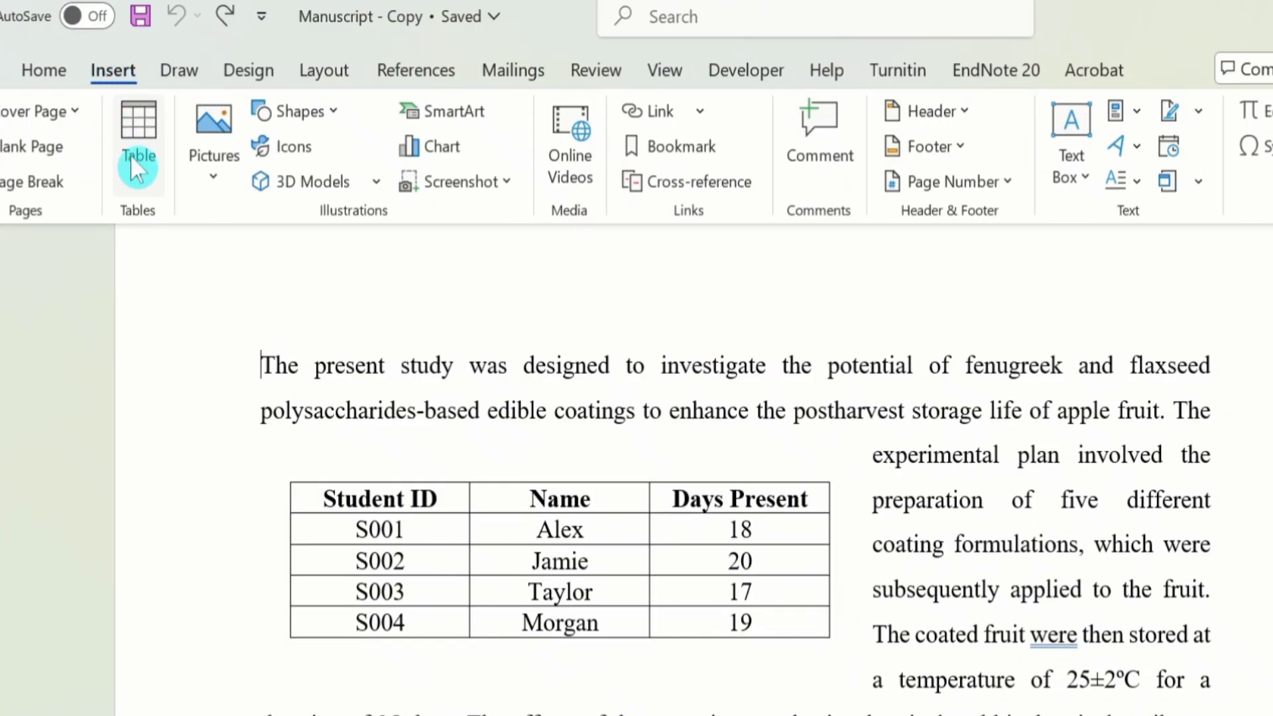
click(139, 189)
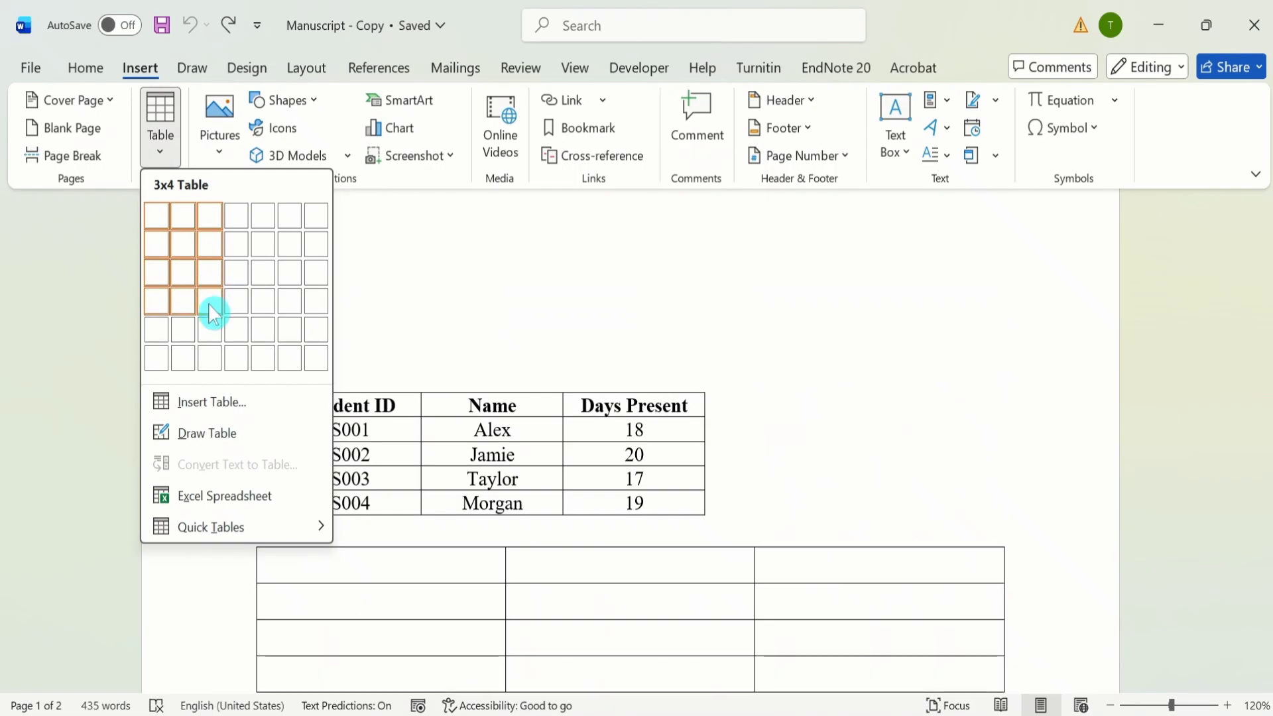
click(213, 329)
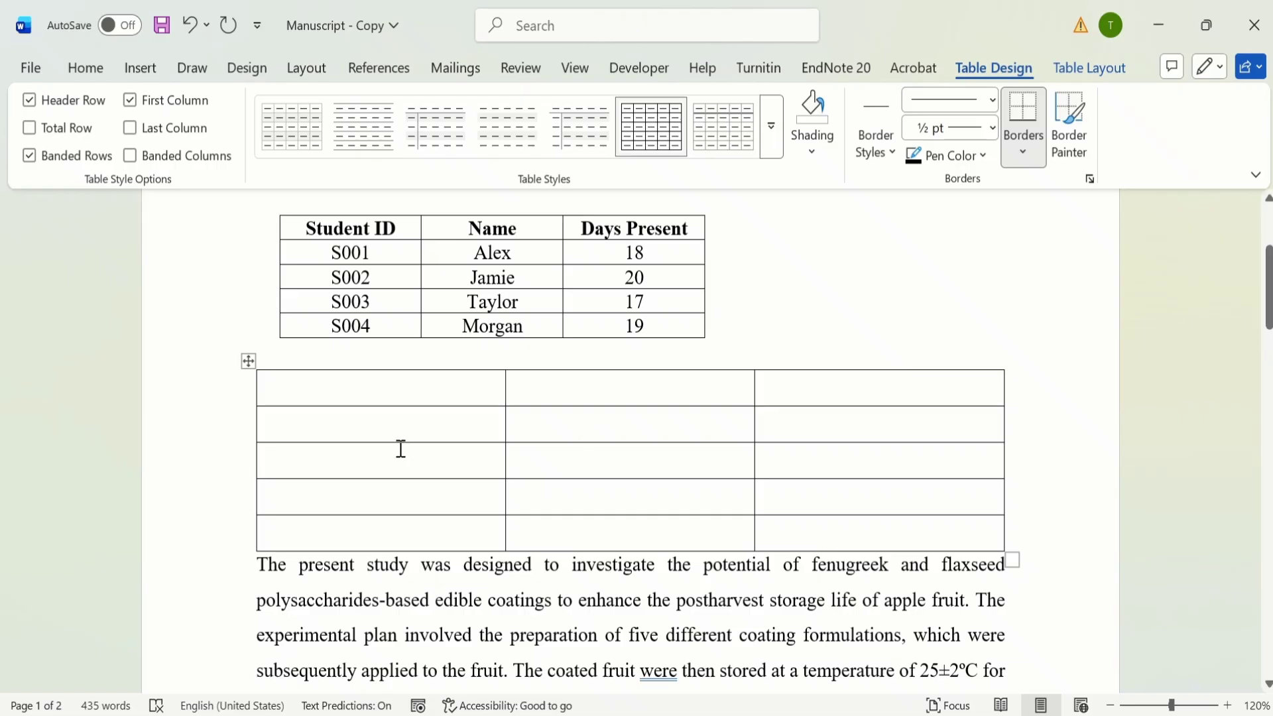
click(247, 361)
key(BackSpace)
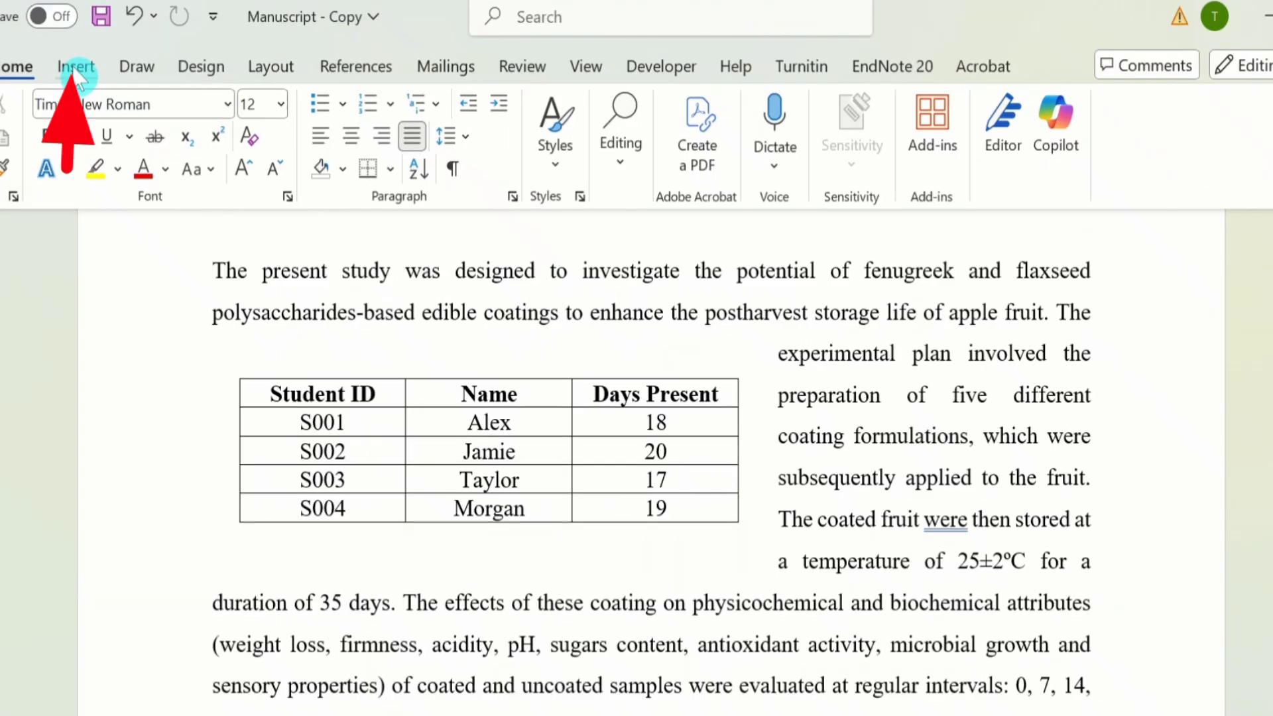
Step: Draw a text box about 2.12" high below the last paragraph on page 2 and narrow it to about 4.37" wide
click(76, 69)
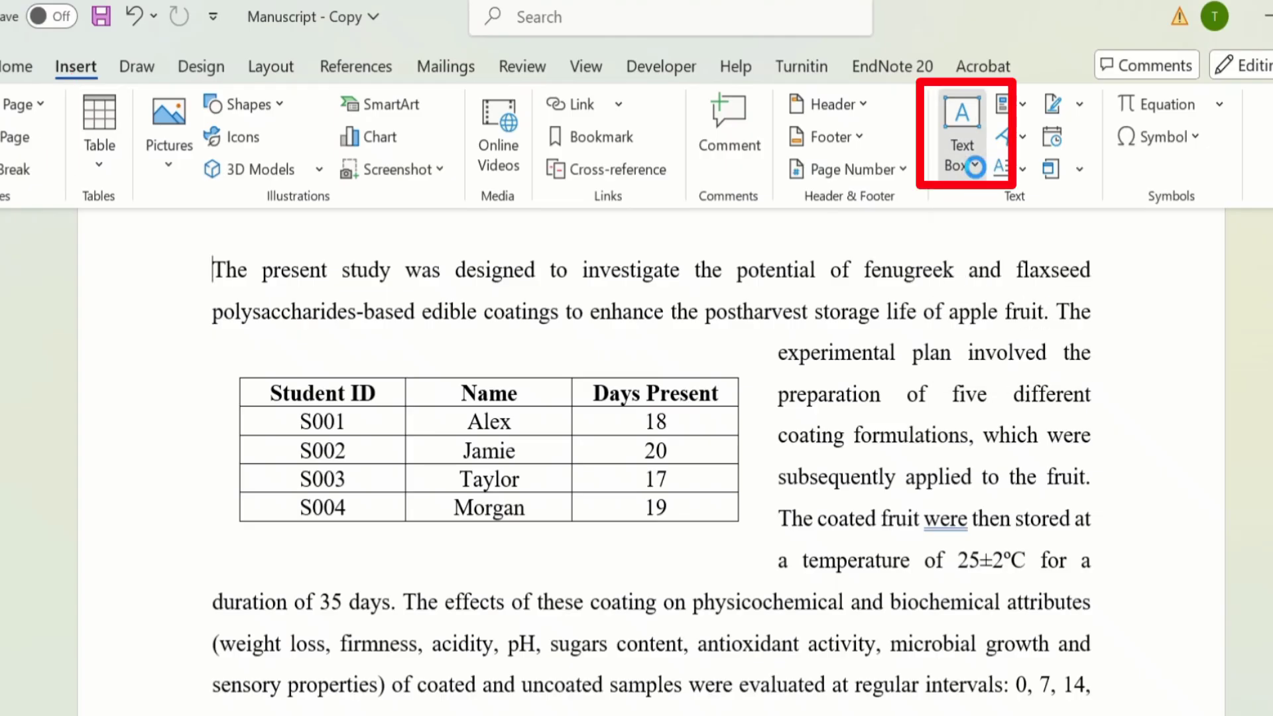
click(974, 171)
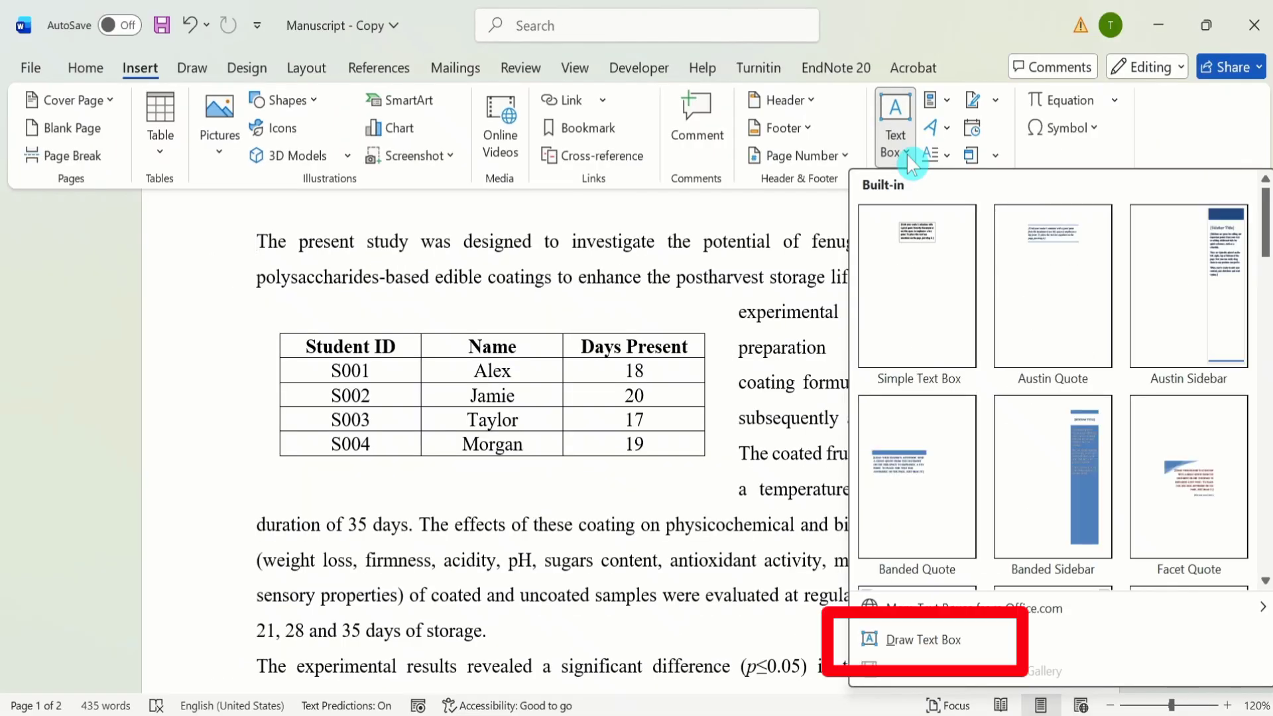
click(932, 640)
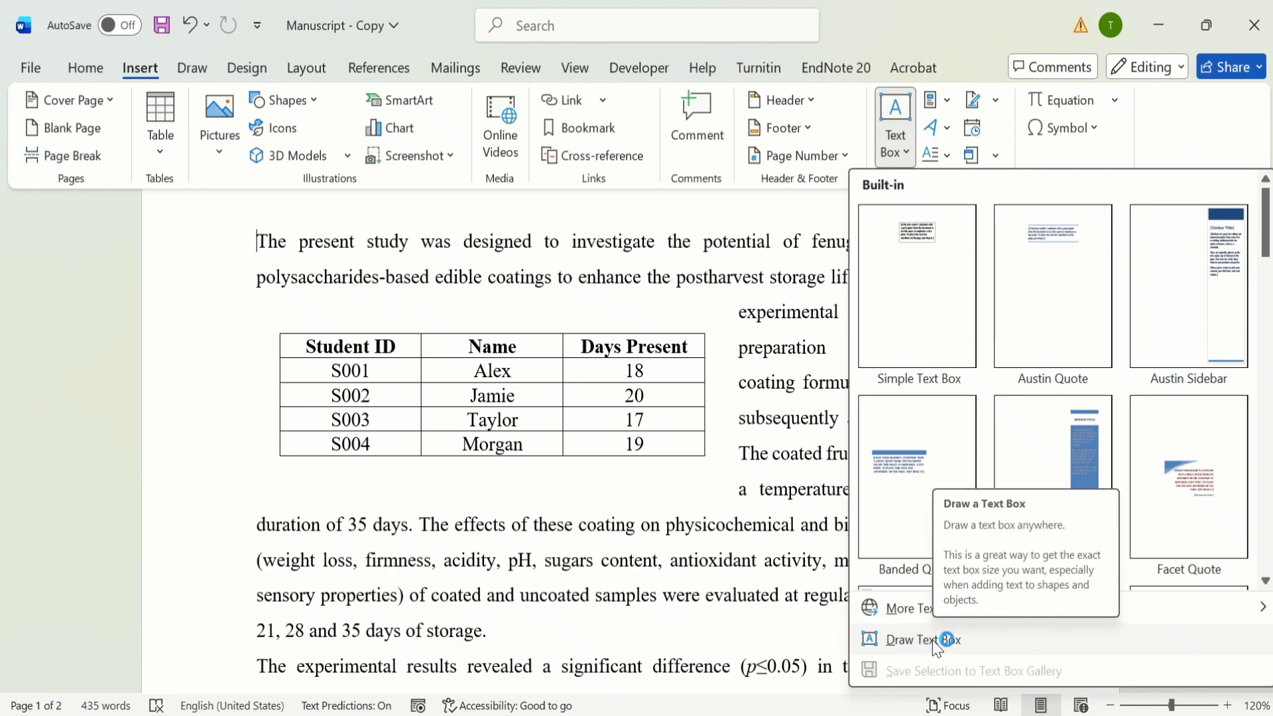
mouse_move(1269, 271)
mouse_down()
mouse_move(1271, 254)
mouse_move(1269, 529)
mouse_up()
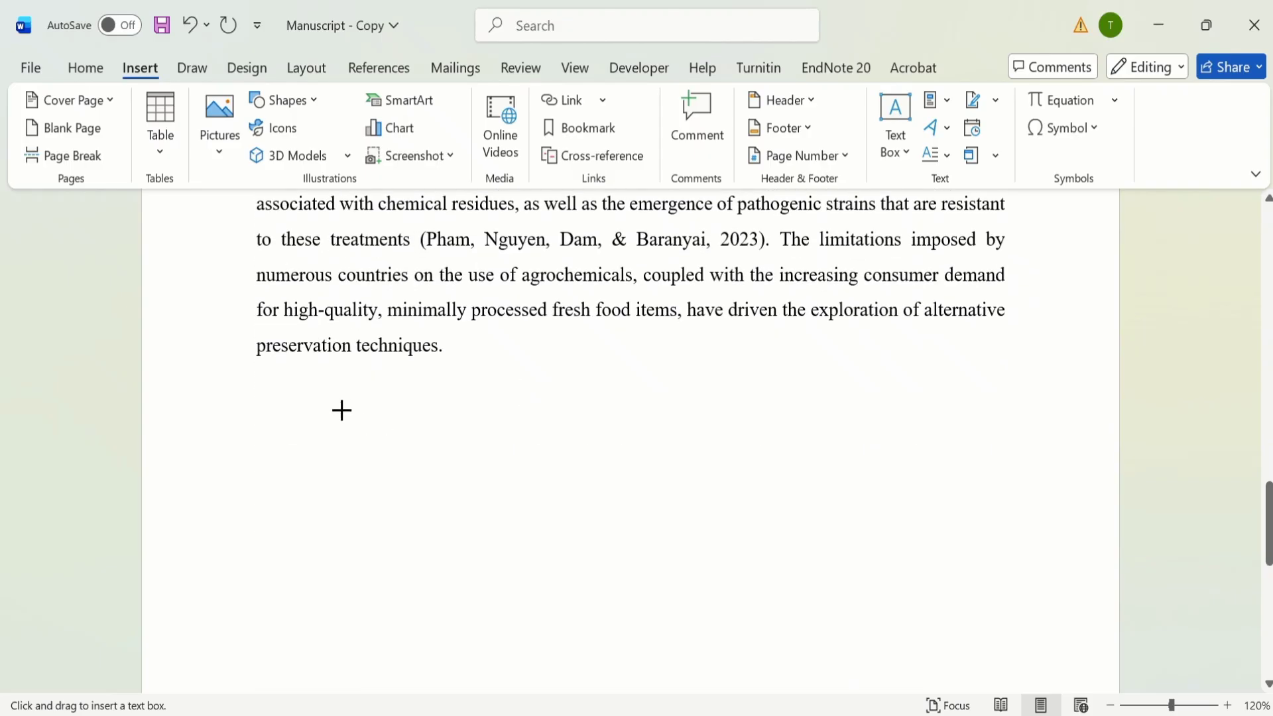
drag(341, 409, 985, 670)
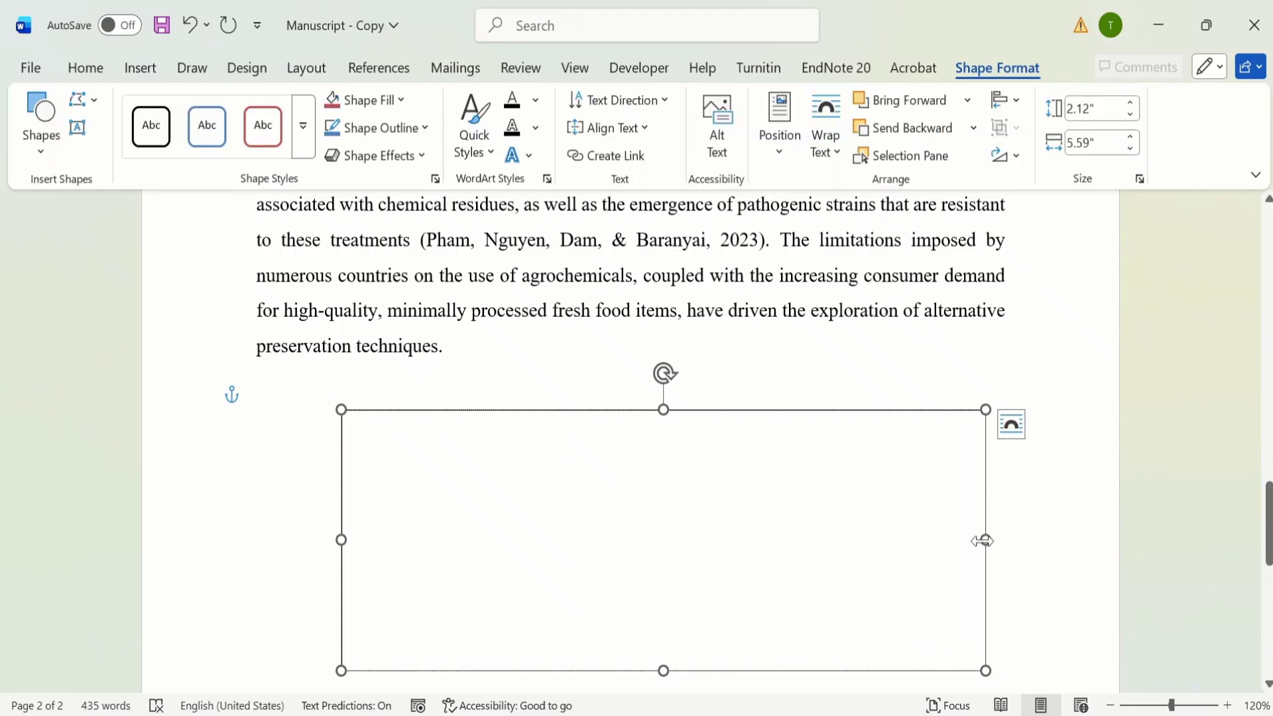
drag(983, 540, 845, 539)
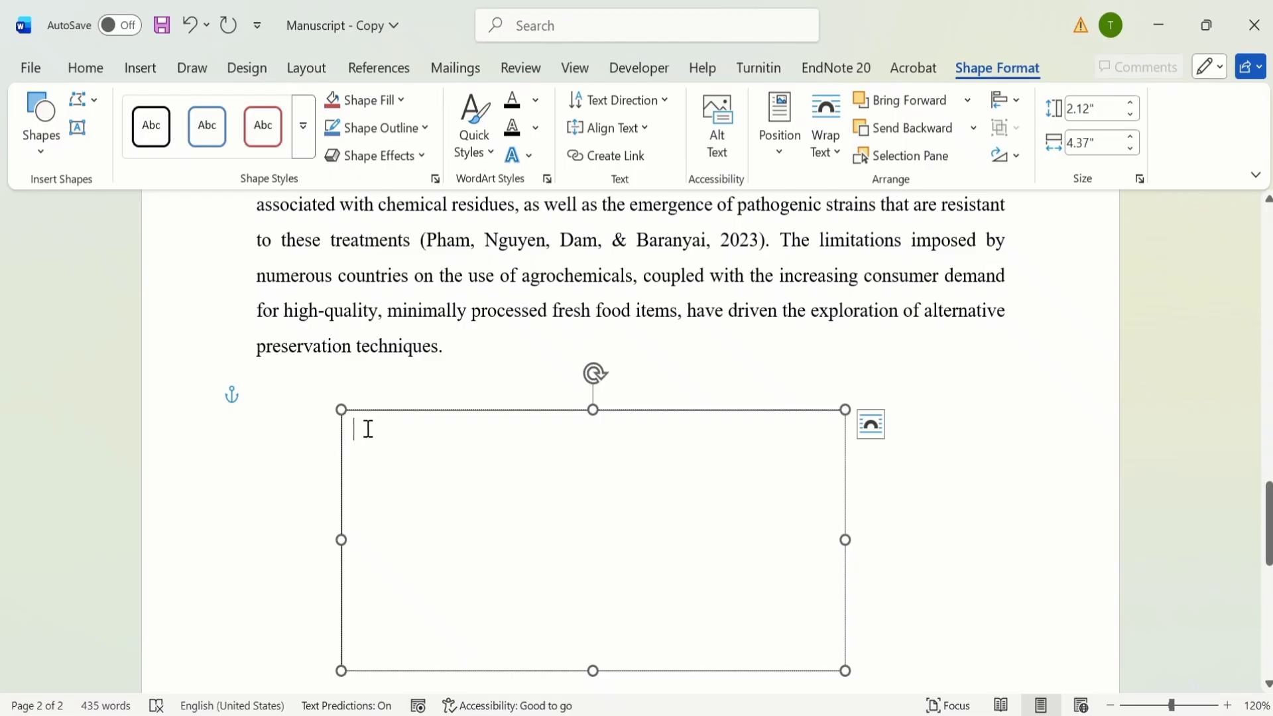
Step: Enter the caption "Table 1: Students Attendence" in the text box and start a new line below it
text(Tab)
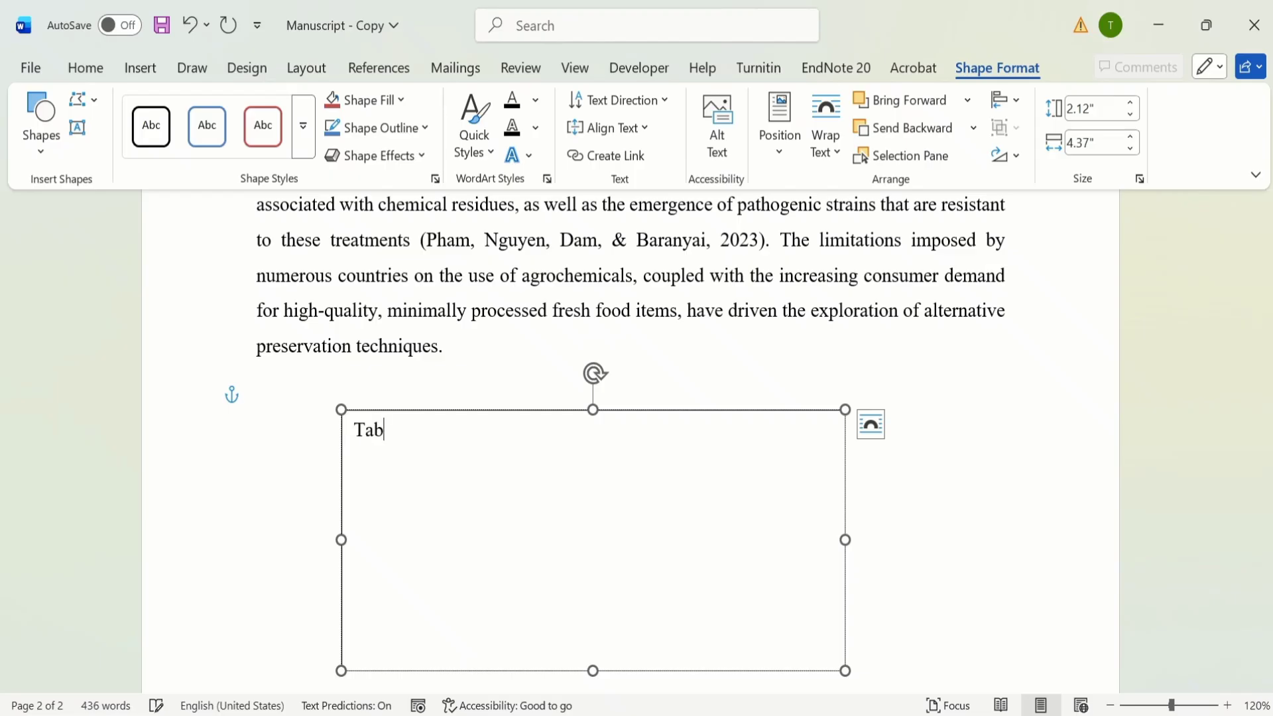
text(le 1: Students)
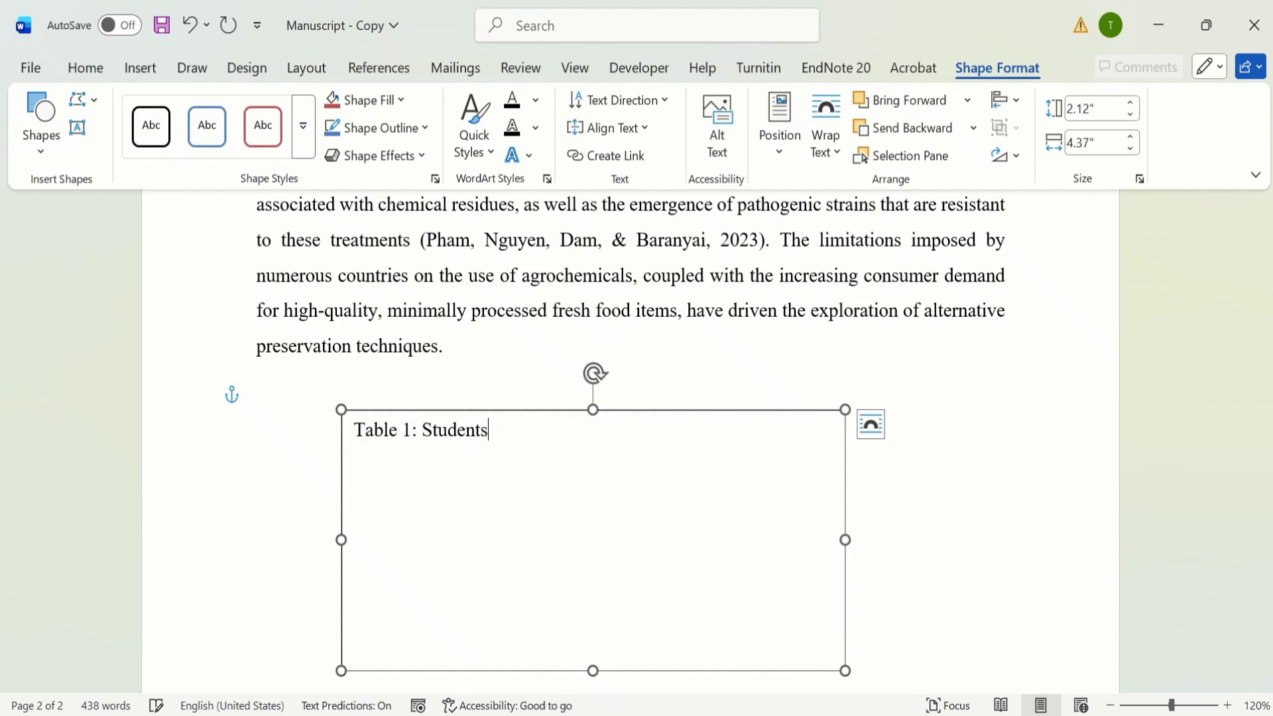
text( Attenden)
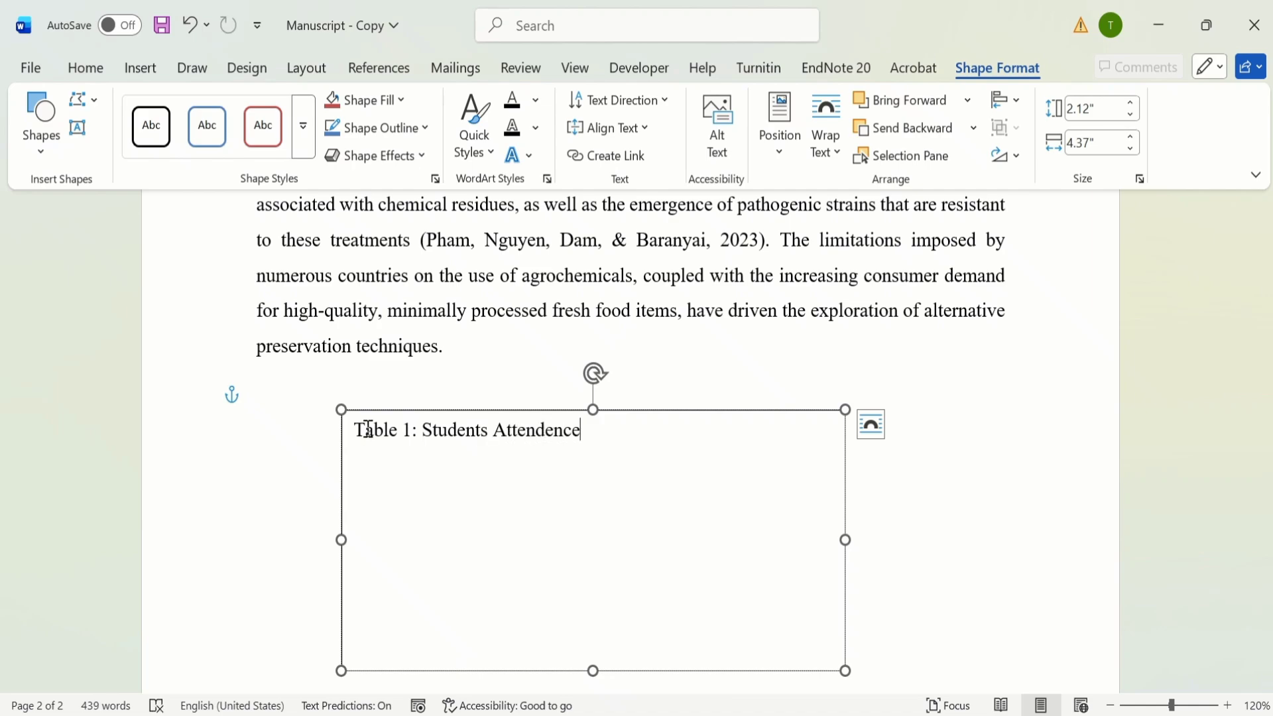
text(ce)
key(Return)
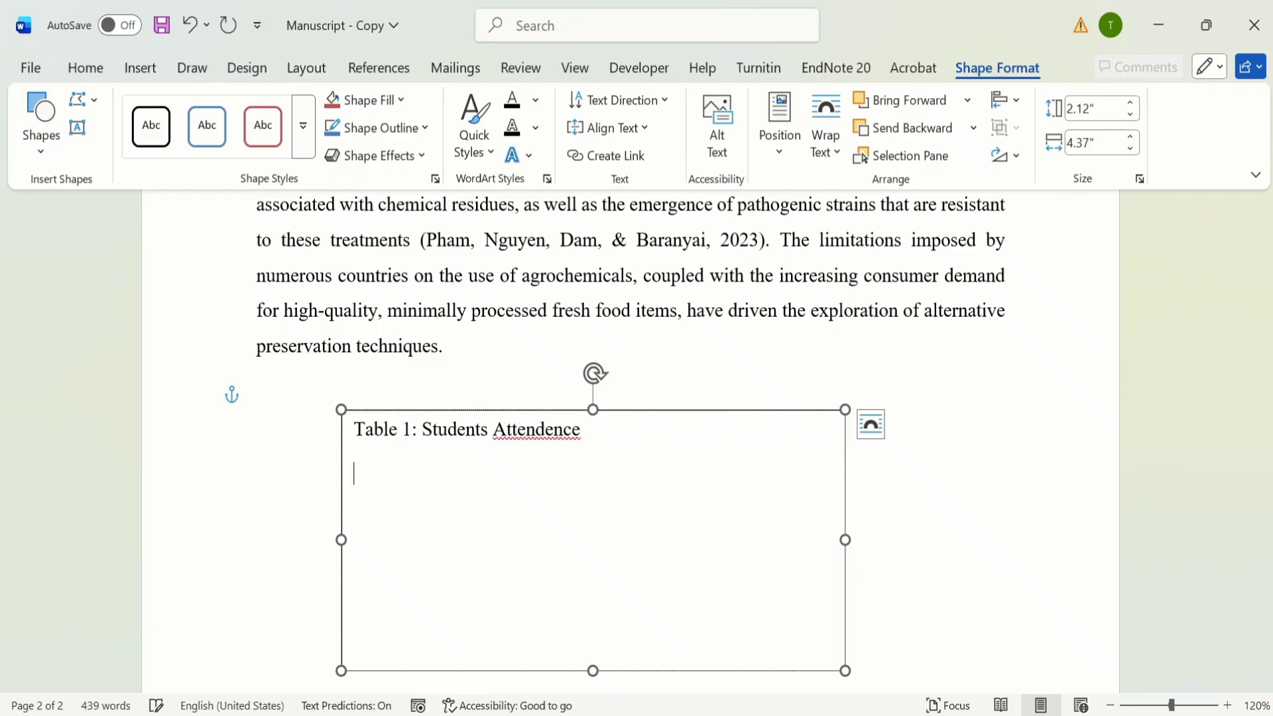
Step: Insert a table with three columns and four rows below the caption inside the text box
click(142, 71)
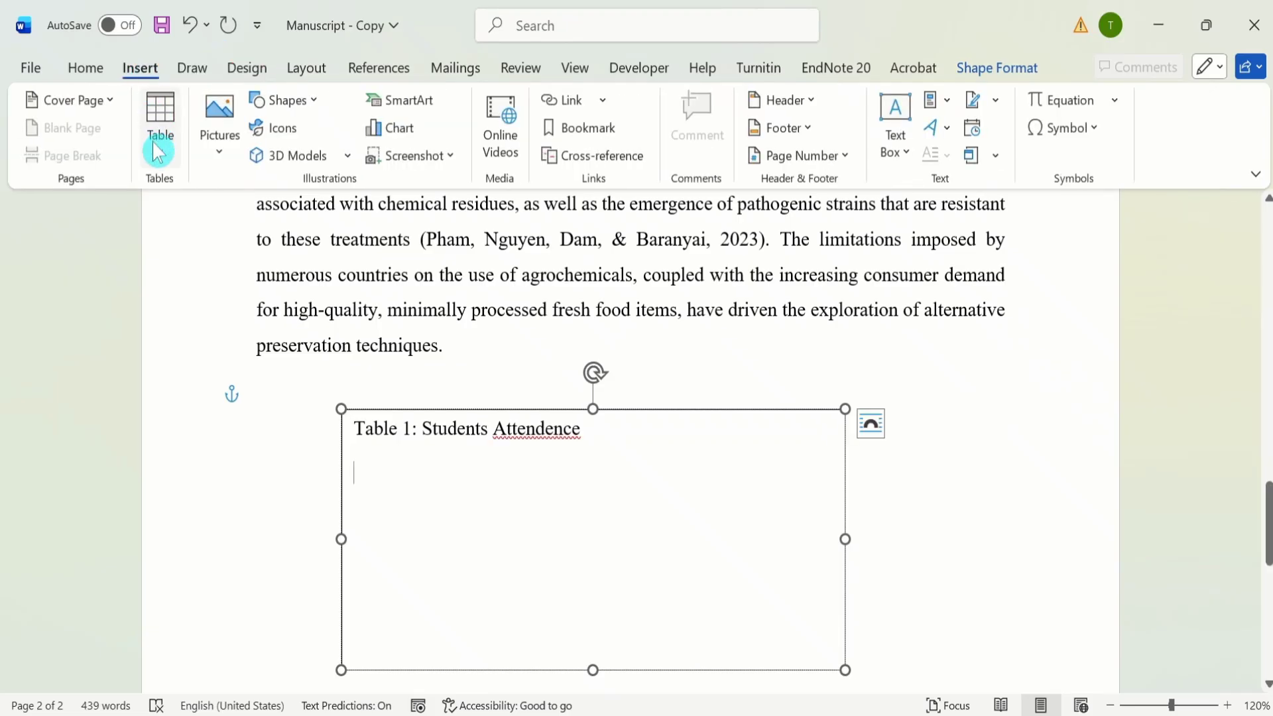
click(159, 157)
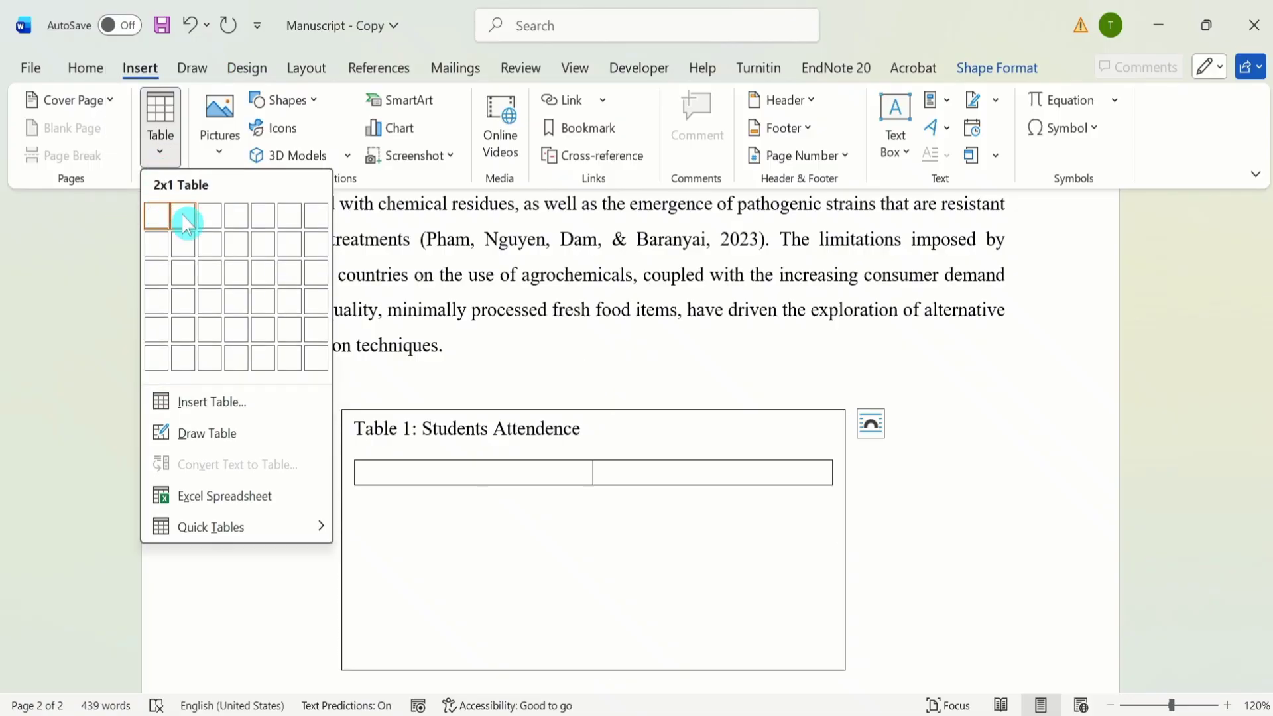
click(219, 309)
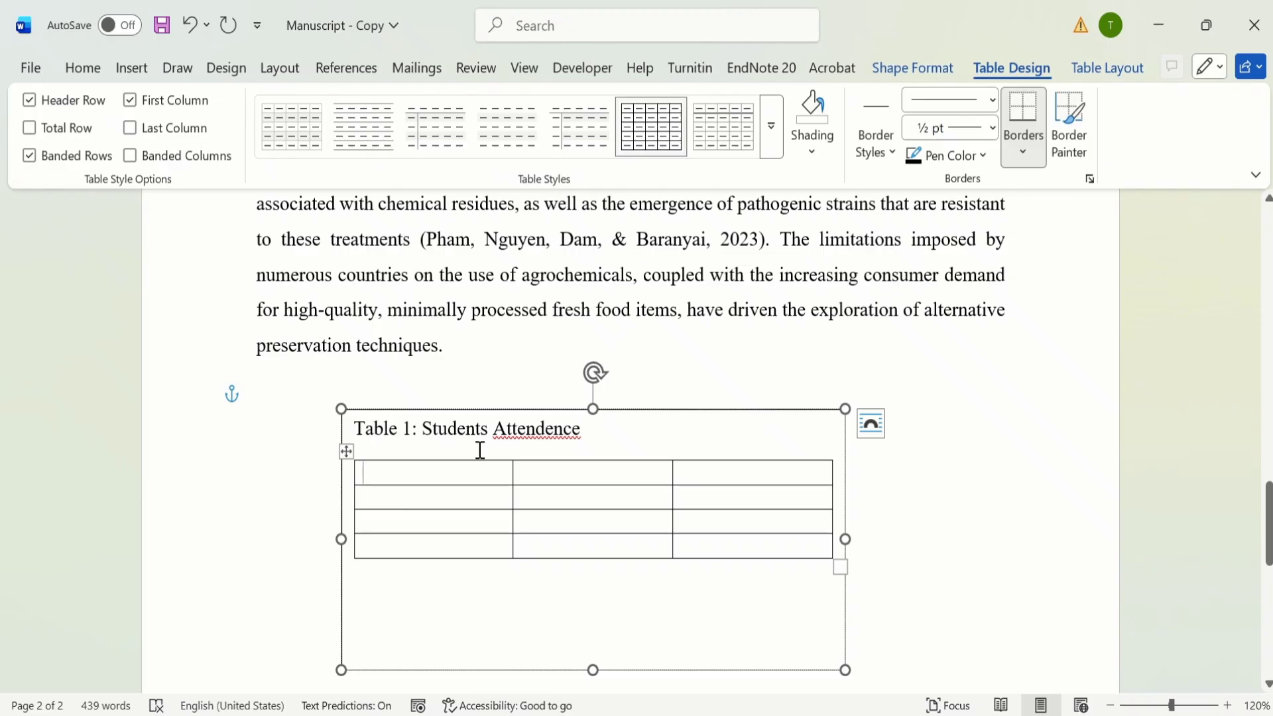
Step: Add one more row below the last row of the text box table
click(708, 547)
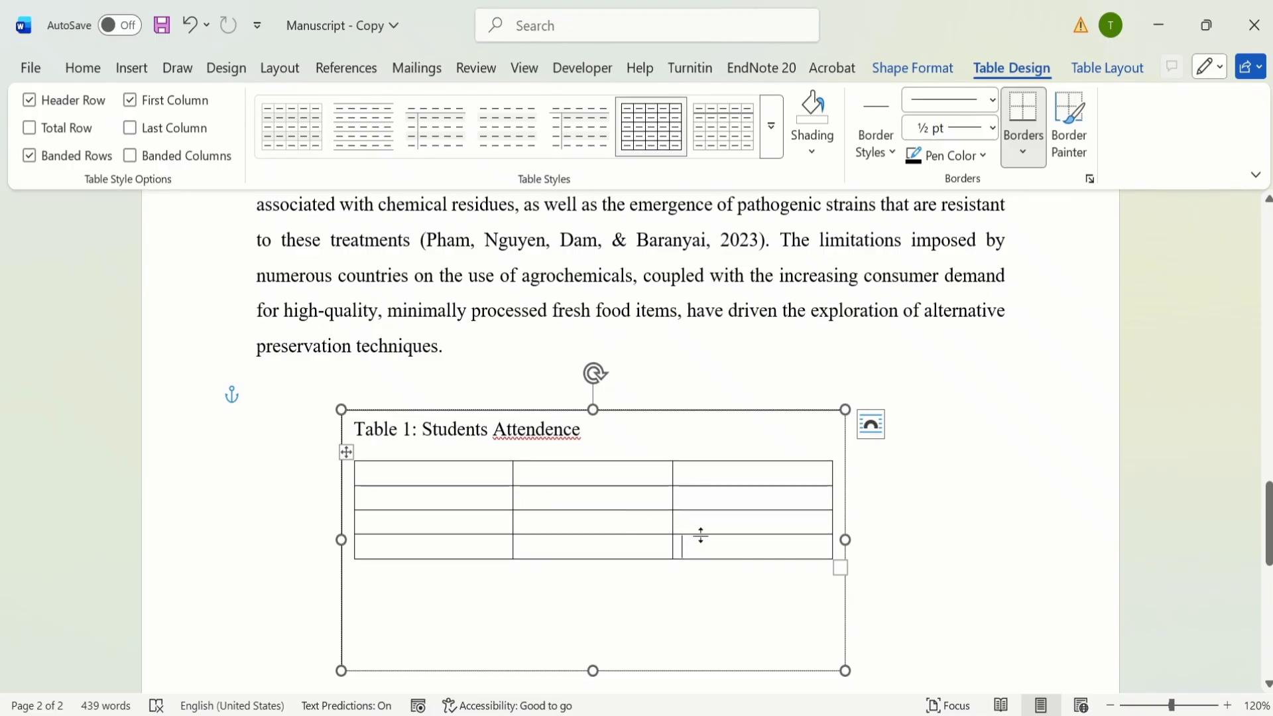
drag(676, 546, 494, 554)
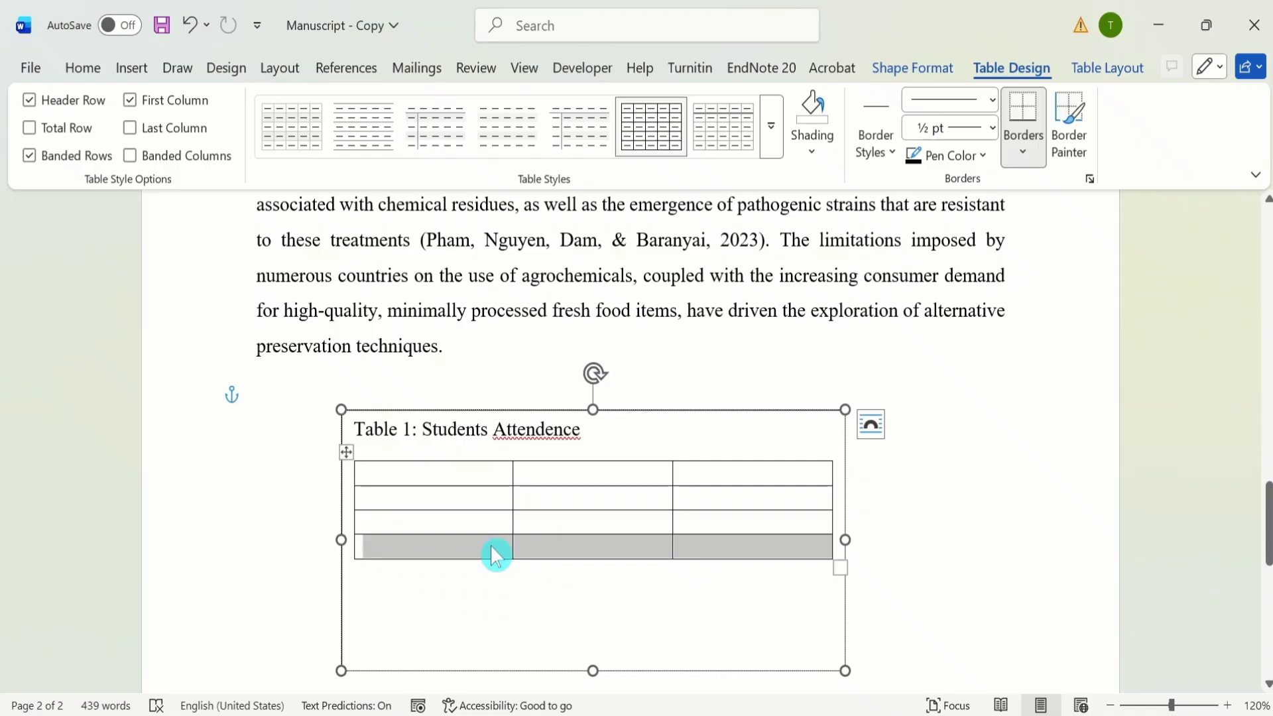
right_click(495, 554)
click(635, 342)
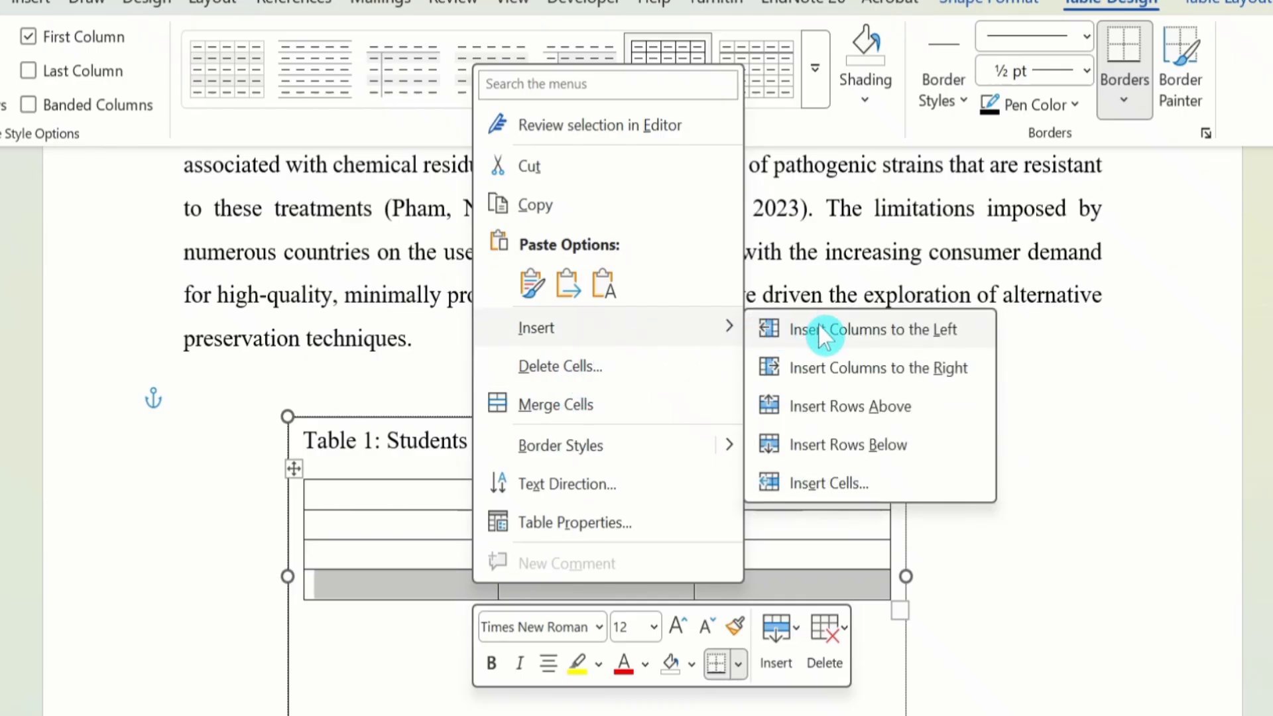
click(855, 440)
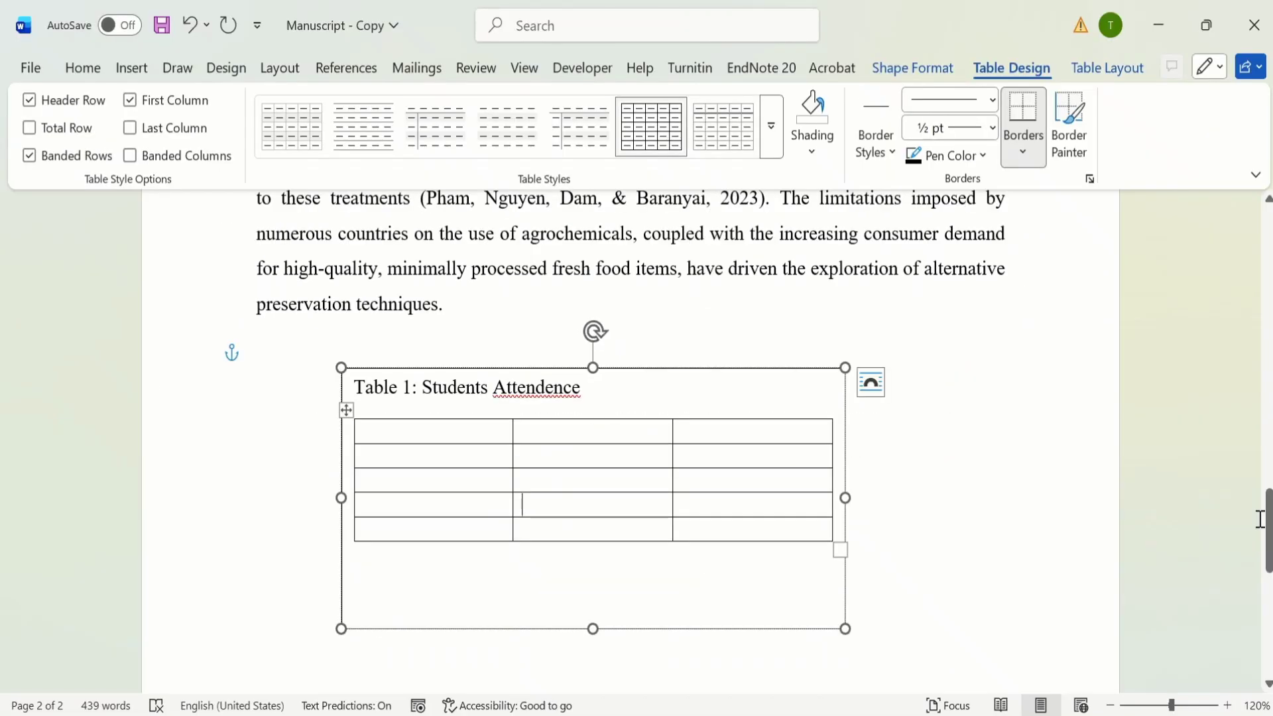
Step: Fill the first row of the new table with the headings "Student ID", "Name" and "Days Present"
click(444, 433)
text(S)
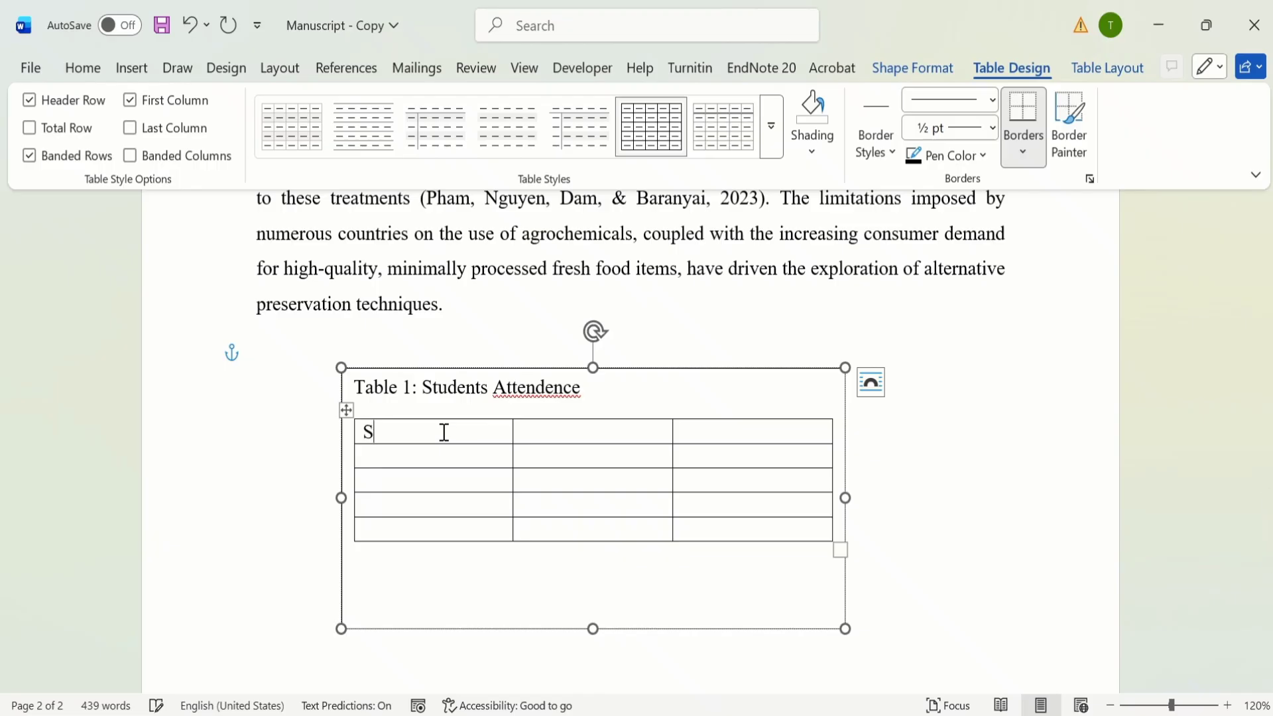
text(tudent ID)
scroll(592, 396, down, 1)
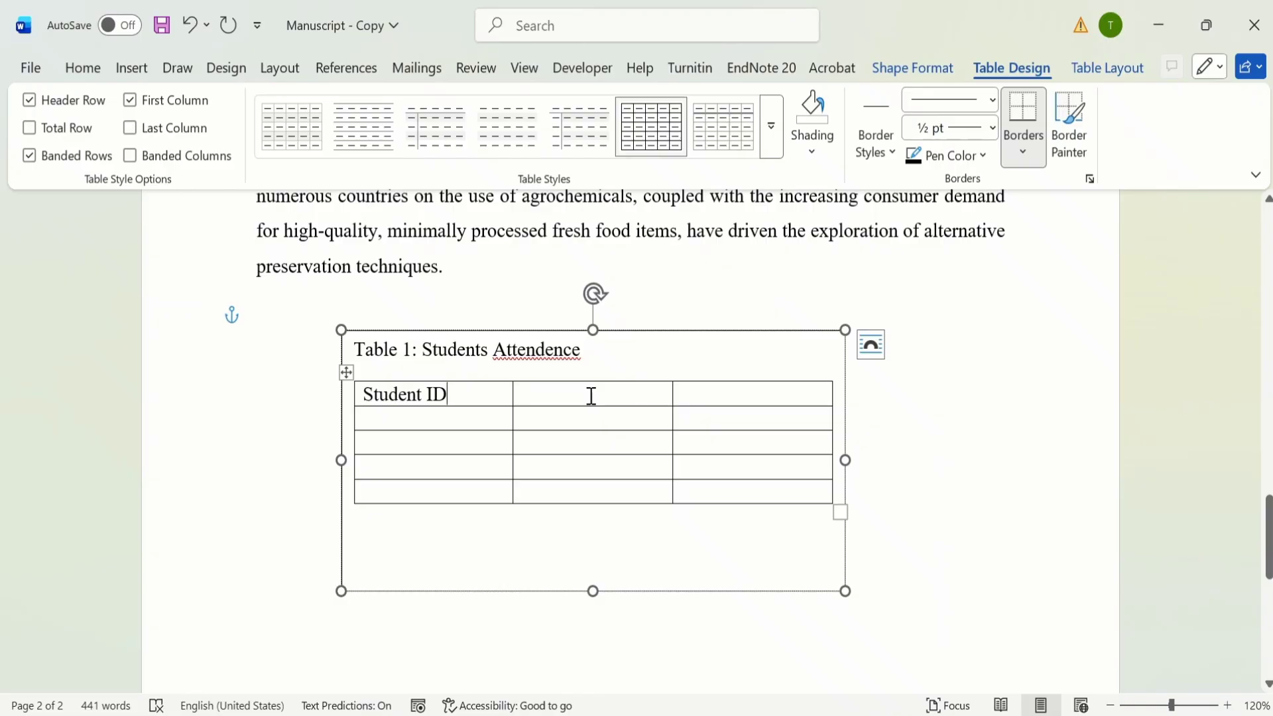
click(592, 395)
text(Name)
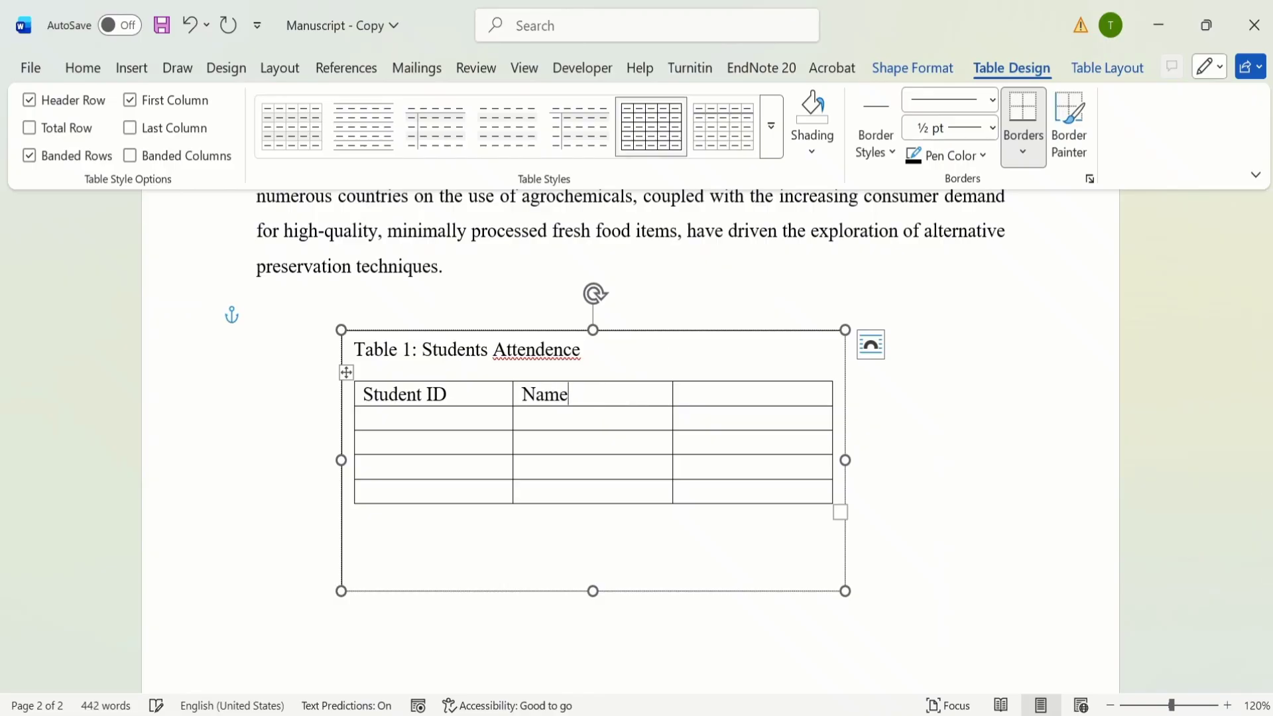
click(759, 398)
text(Days Present)
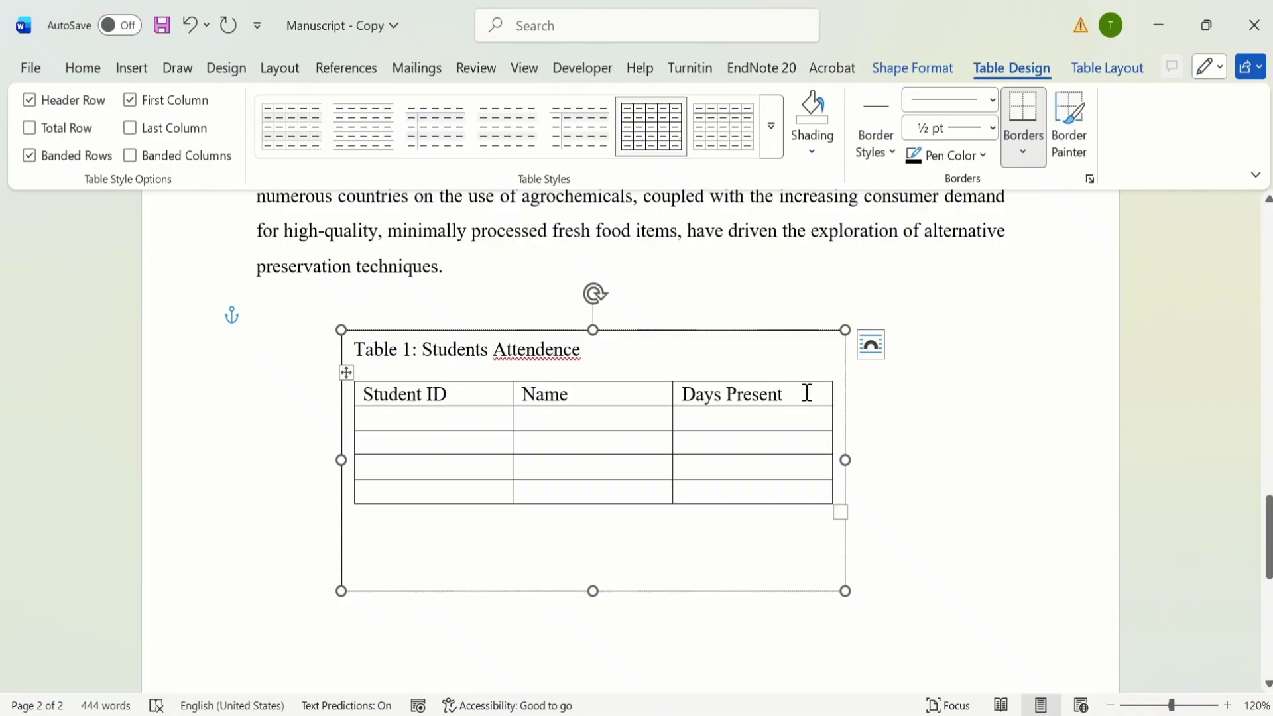
Step: Make the heading row of the new table bold and centre its text
drag(807, 393, 492, 401)
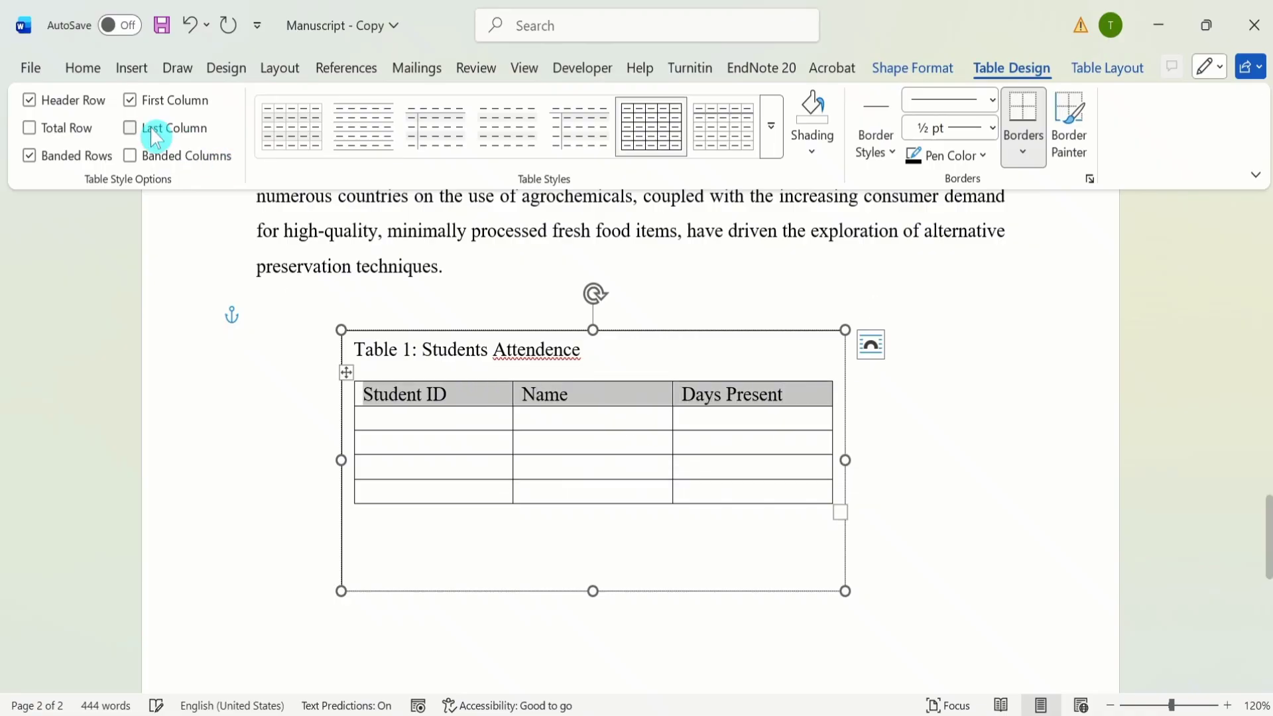
click(93, 71)
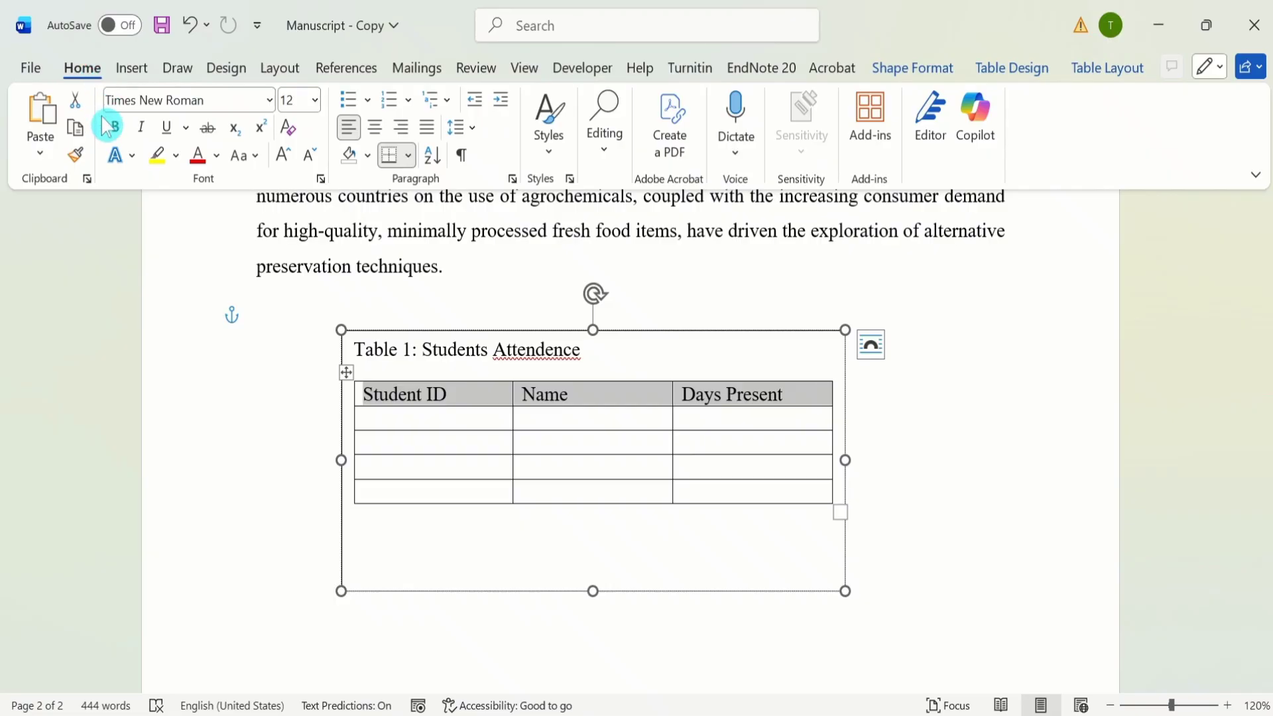
click(116, 132)
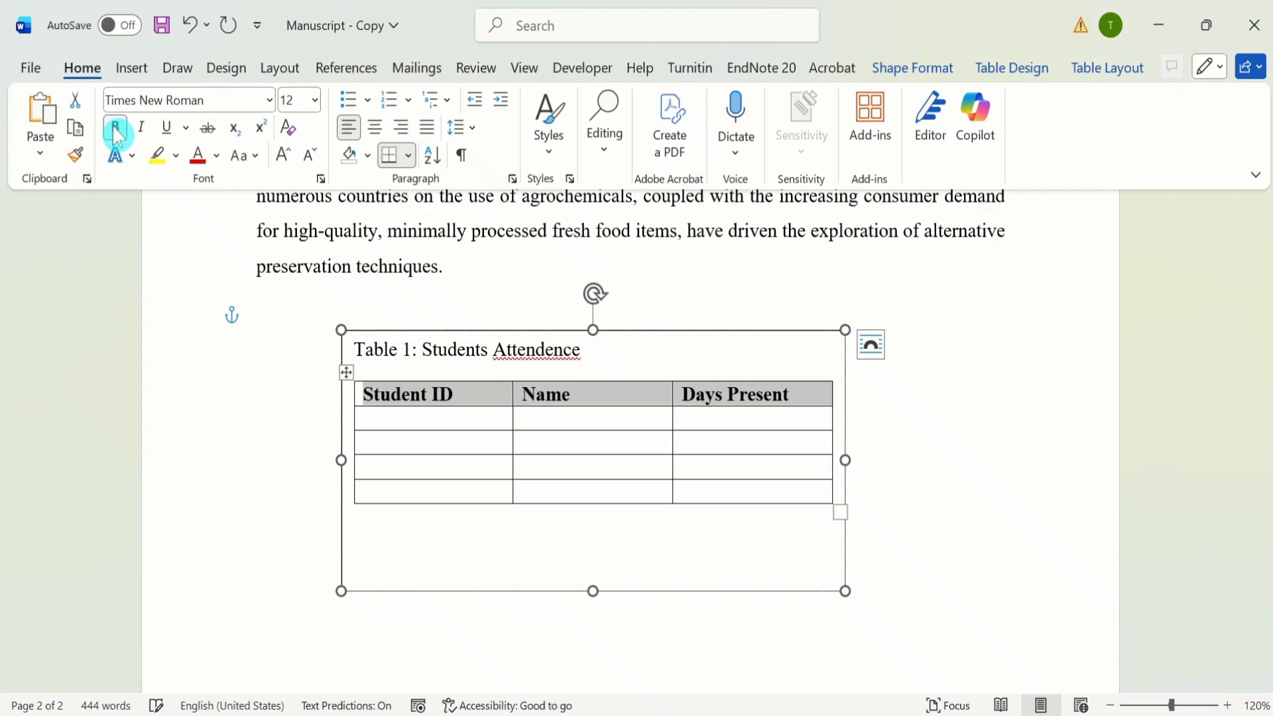
click(375, 127)
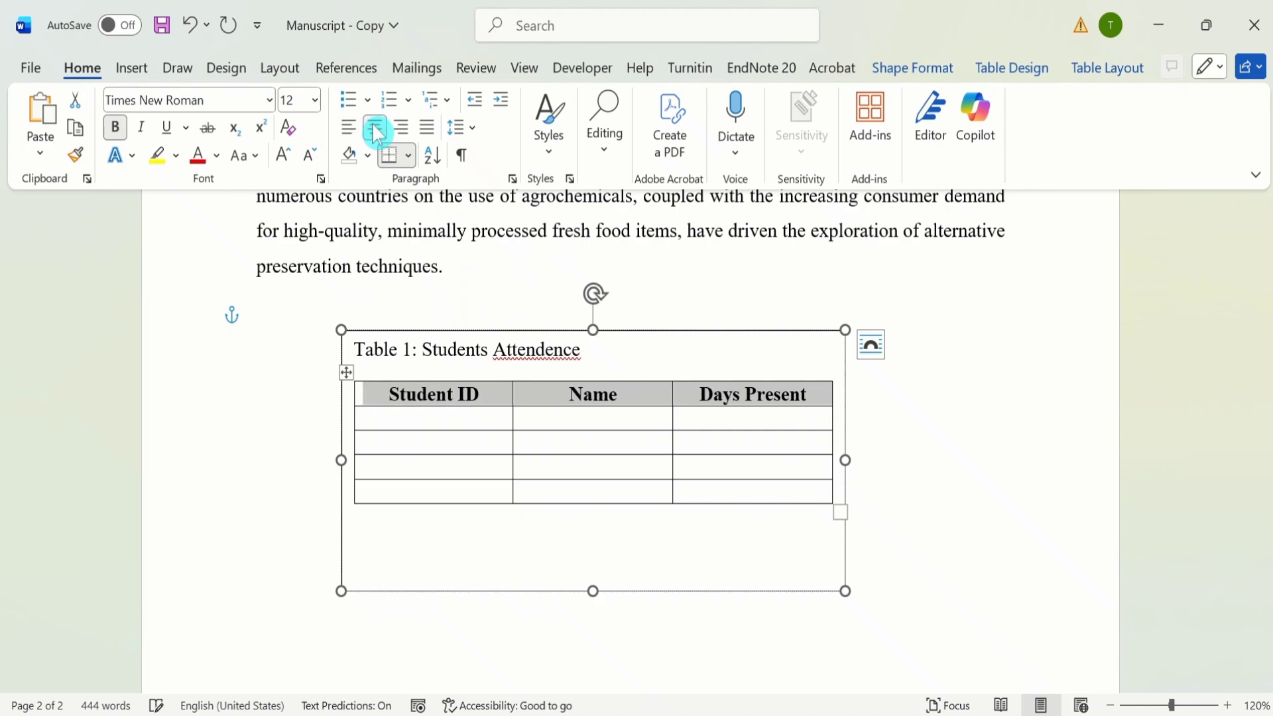
click(540, 430)
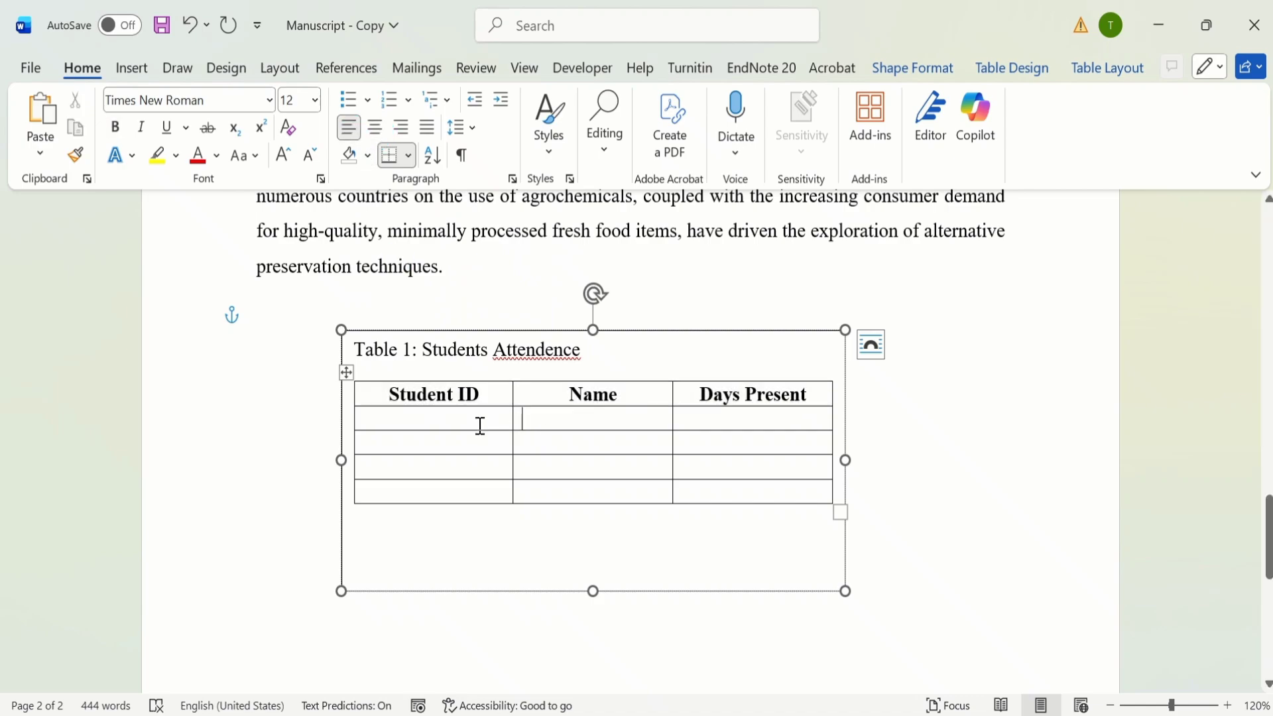
Step: Copy the four student IDs from the page 1 table into the Student ID column of the text box table and centre them
drag(1267, 523, 1239, 261)
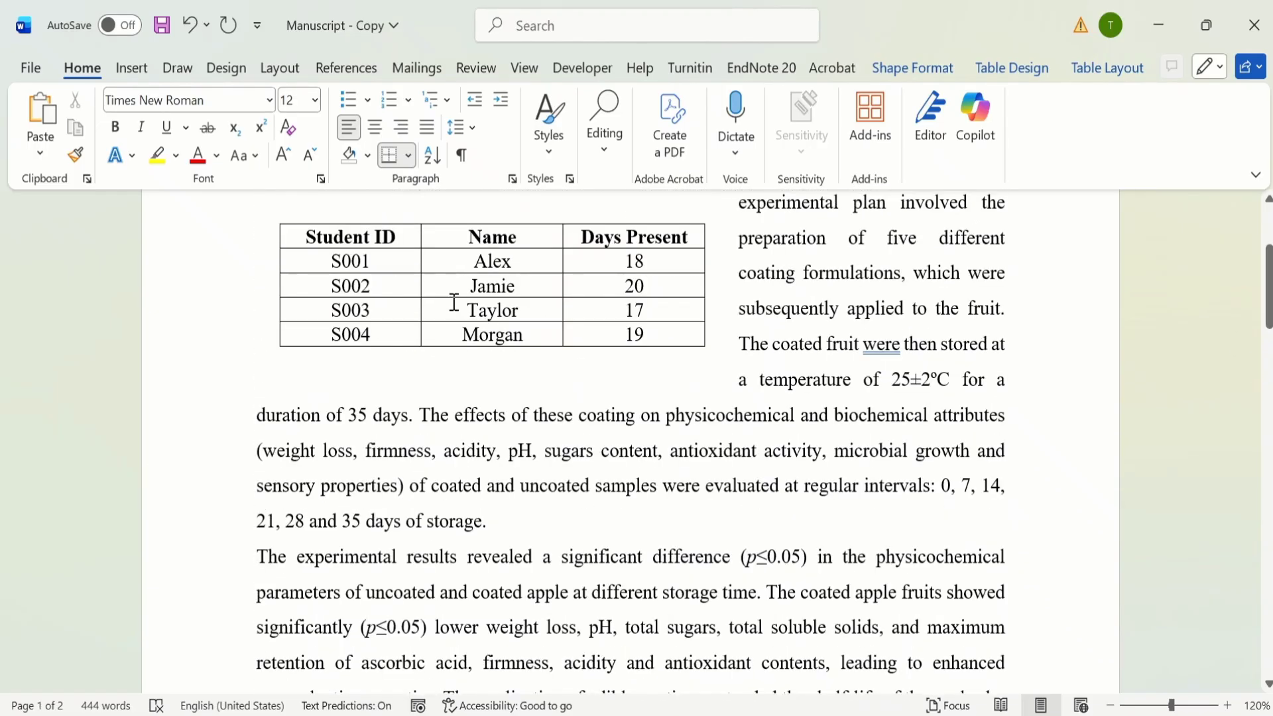
drag(332, 261, 369, 326)
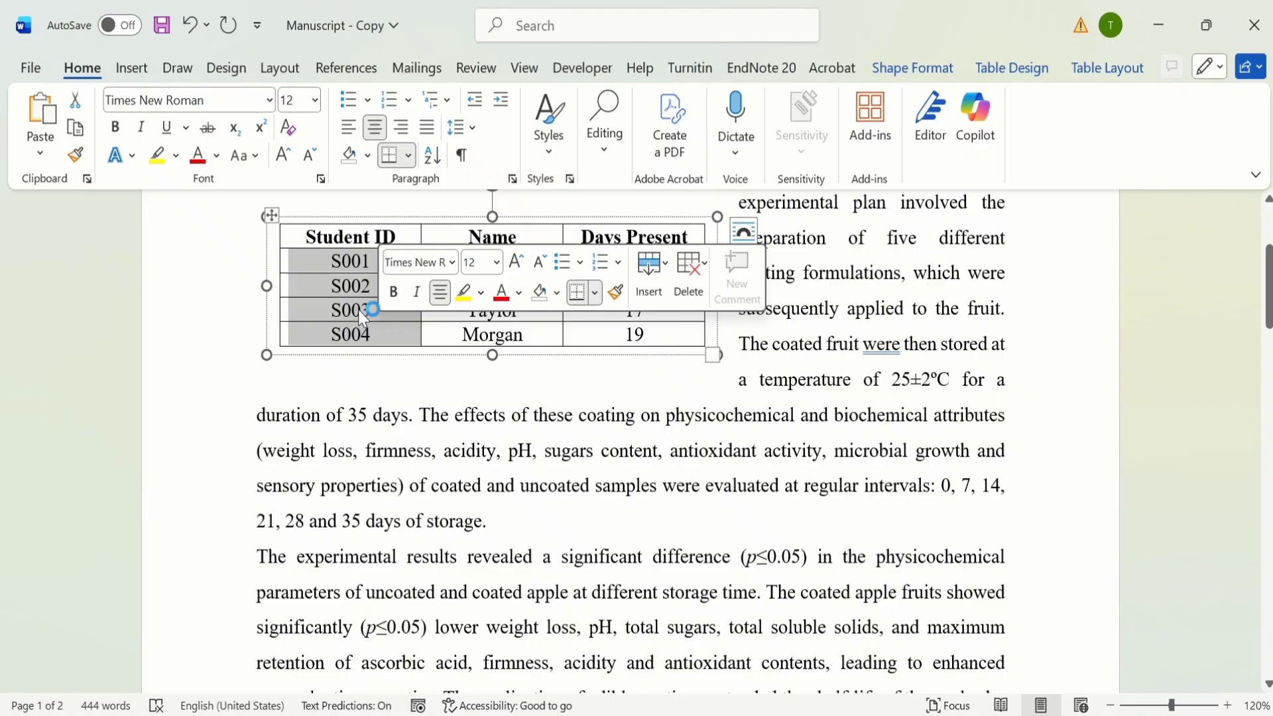
right_click(359, 309)
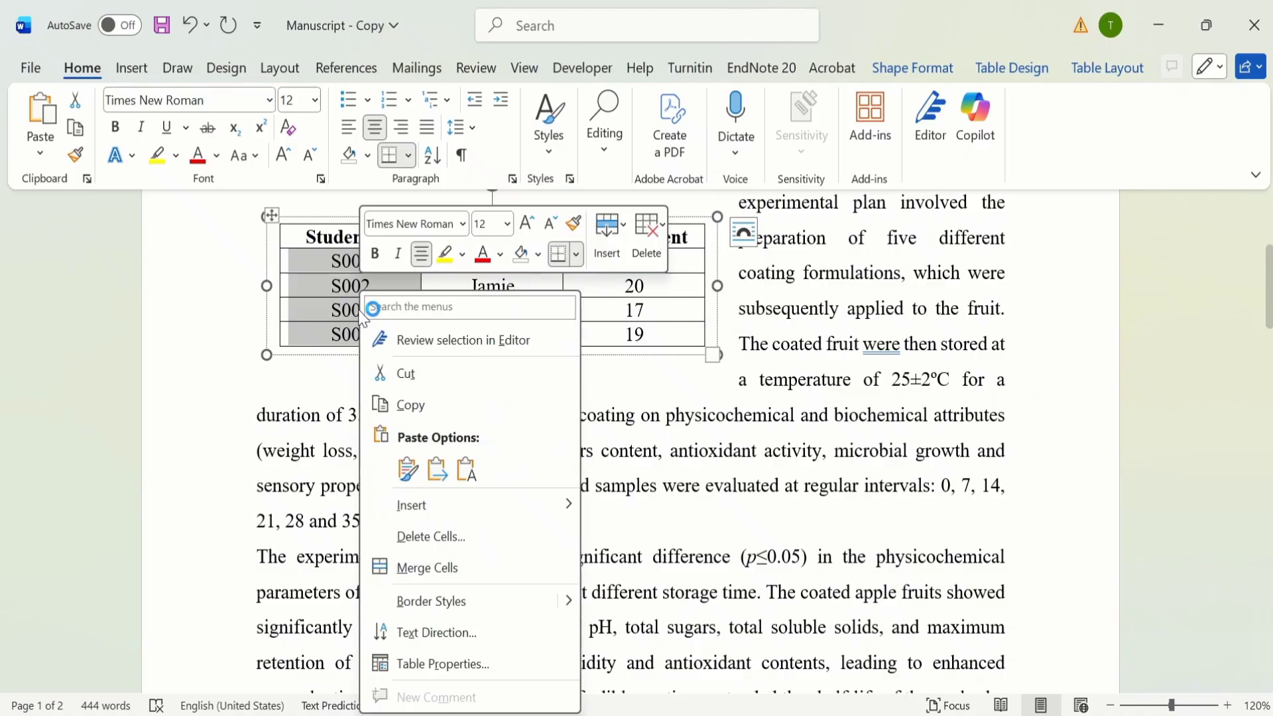
click(427, 407)
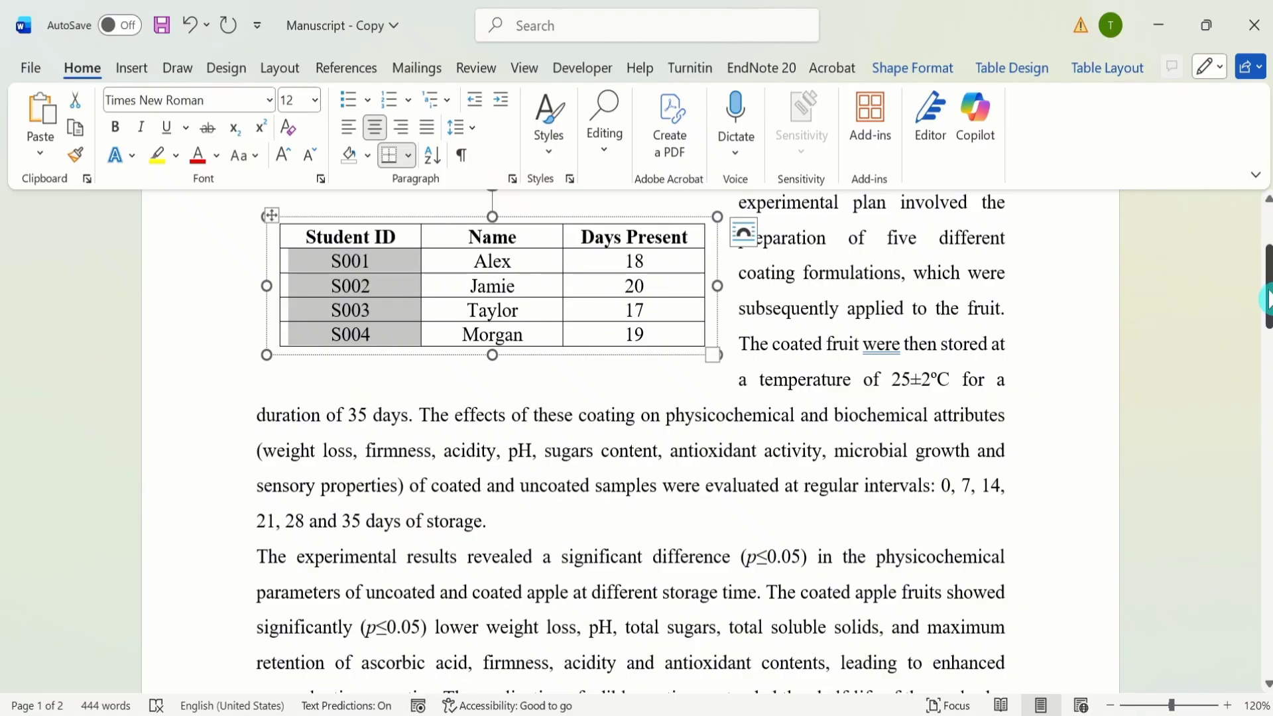
drag(1266, 298, 1265, 534)
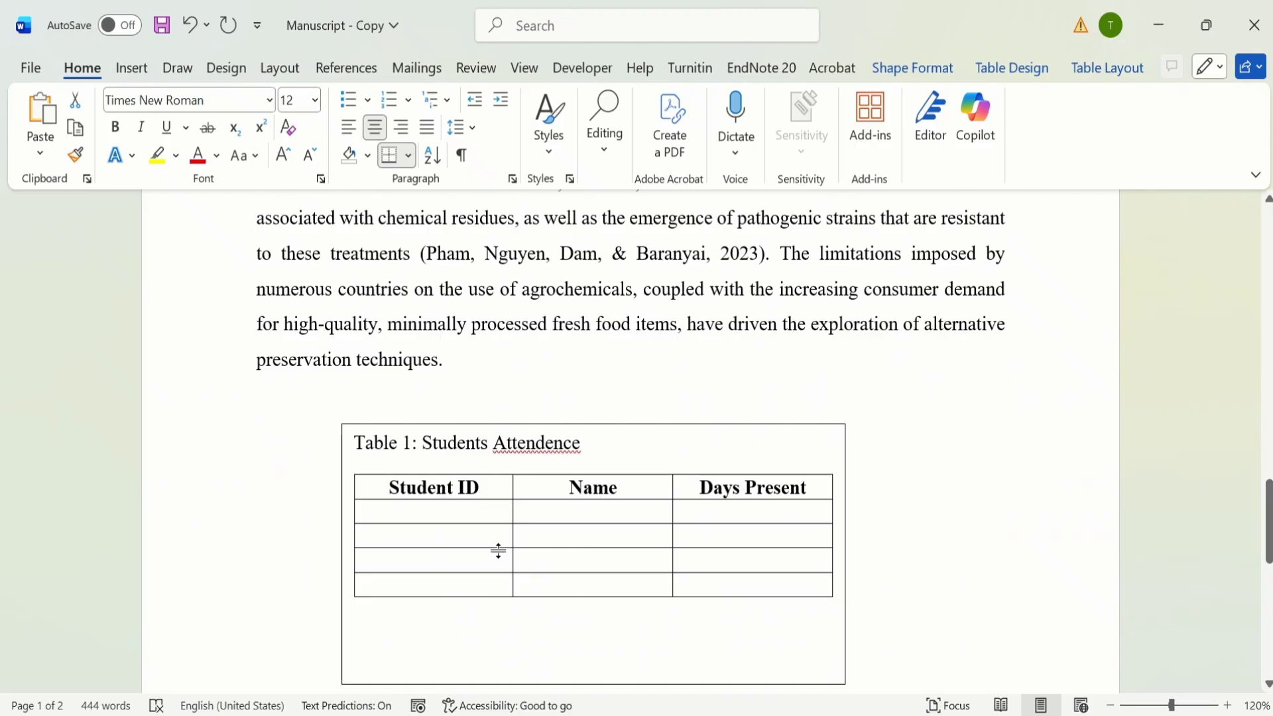
click(398, 512)
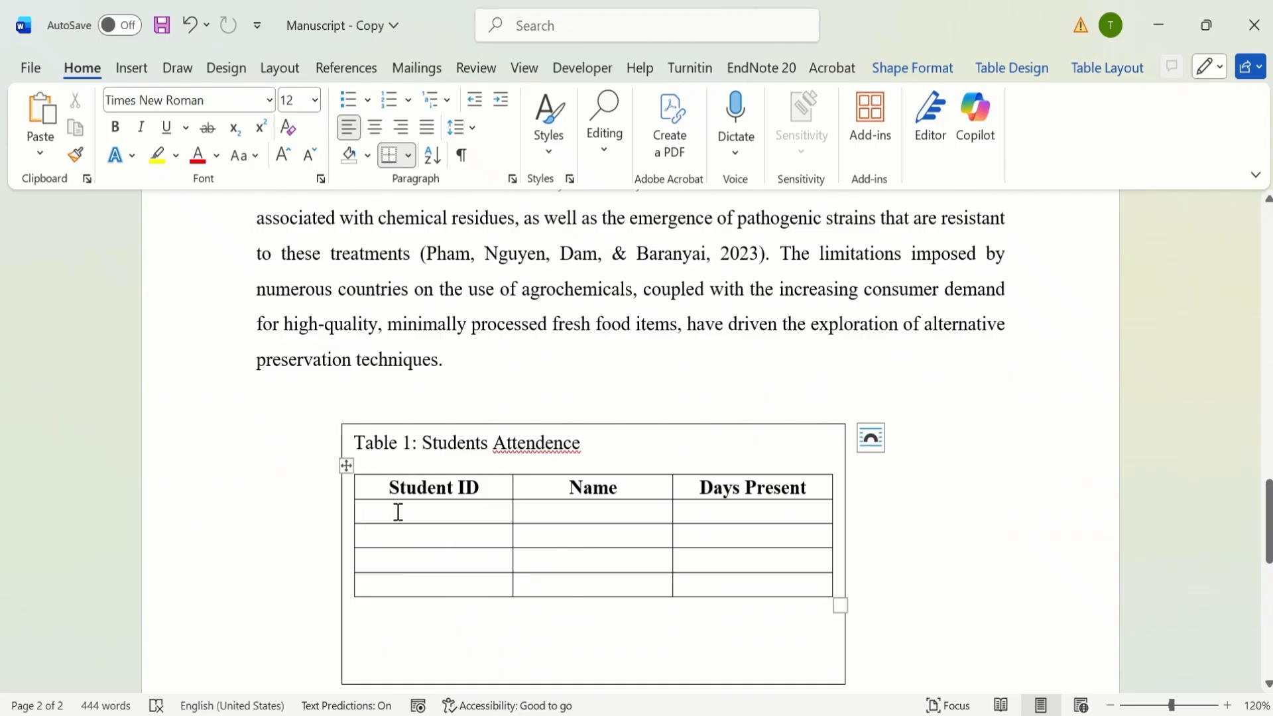
drag(398, 512, 448, 587)
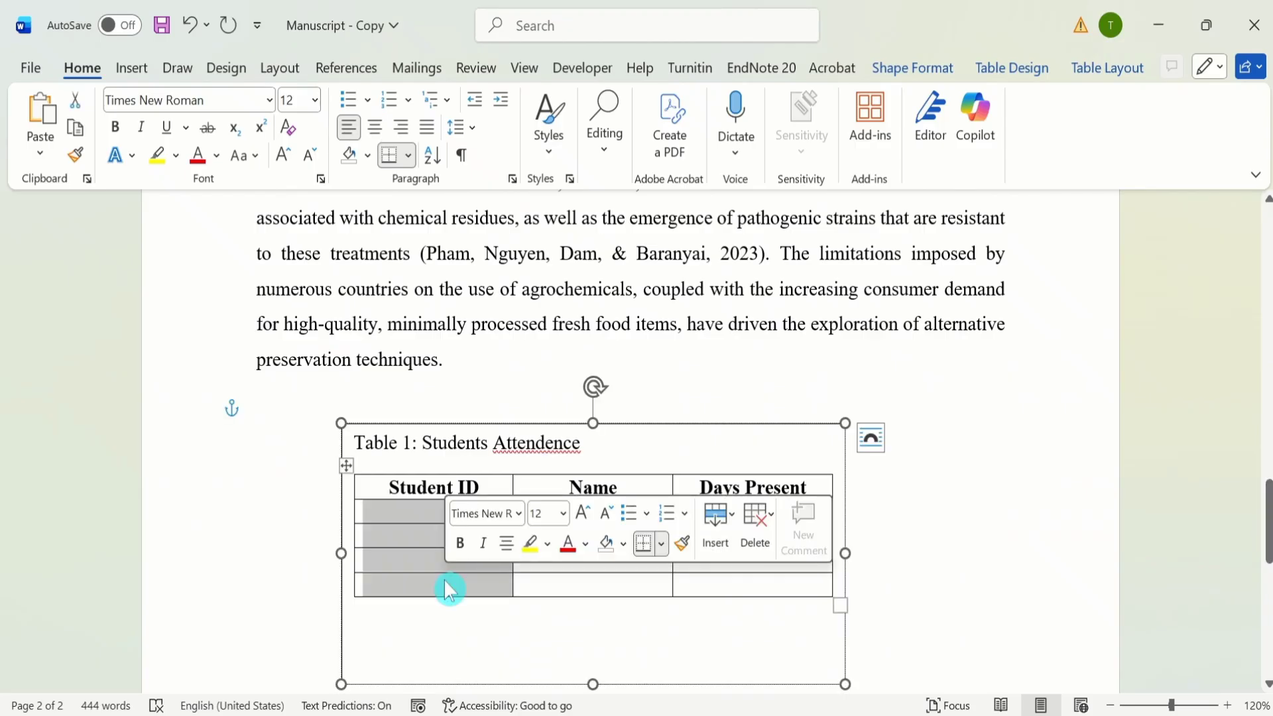
key(ctrl+v)
key(ctrl+e)
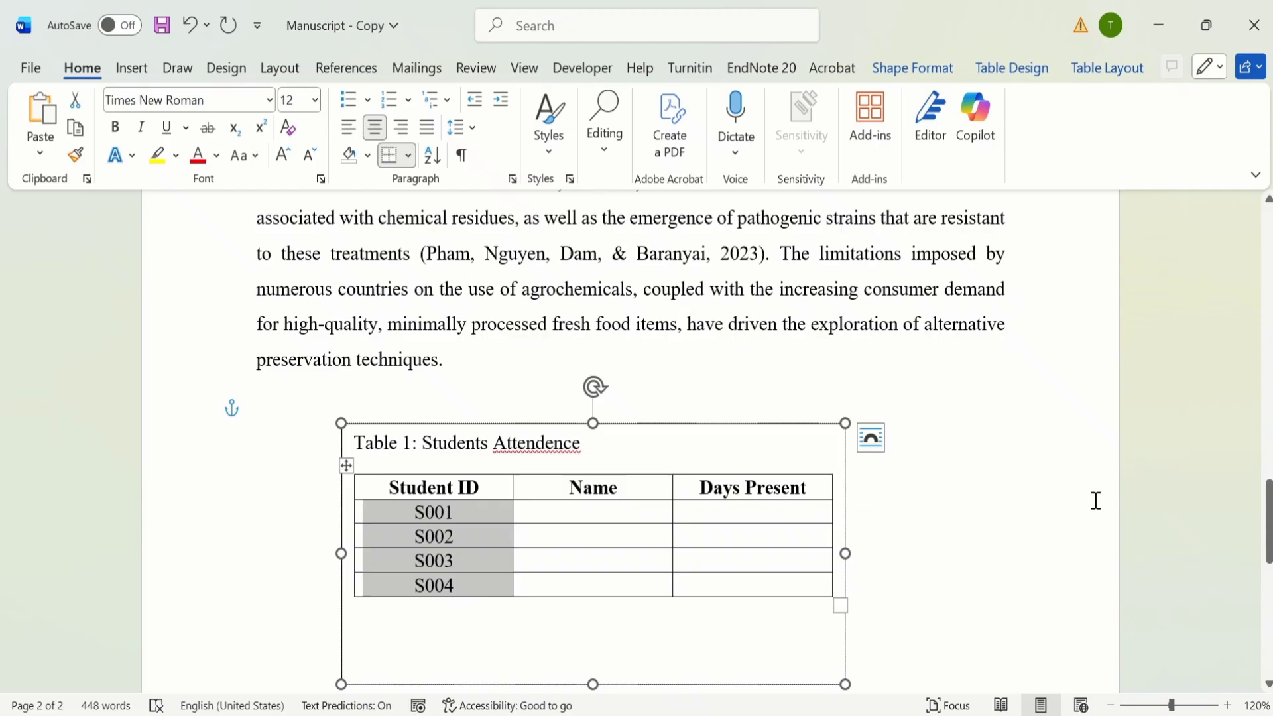
Step: Copy the four student names from the page 1 table into the Name column of the text box table and centre them
drag(1266, 510, 1266, 273)
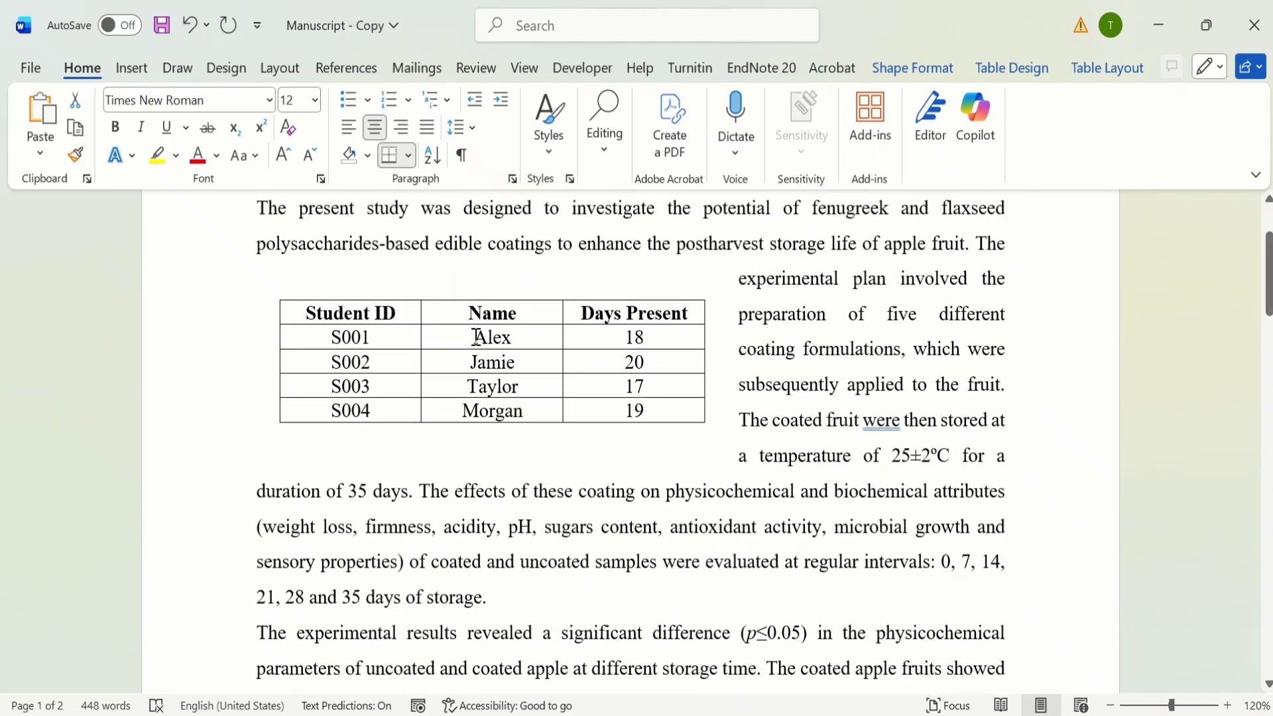
drag(475, 337, 527, 415)
right_click(525, 414)
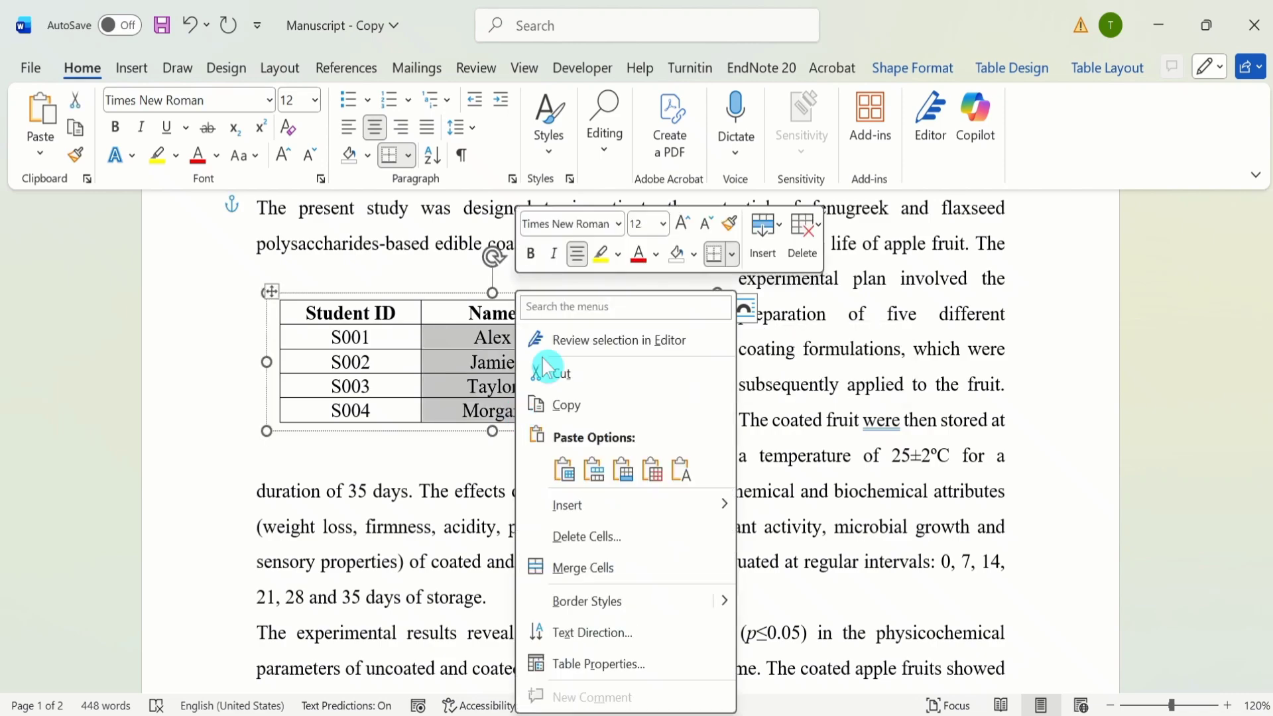
click(618, 406)
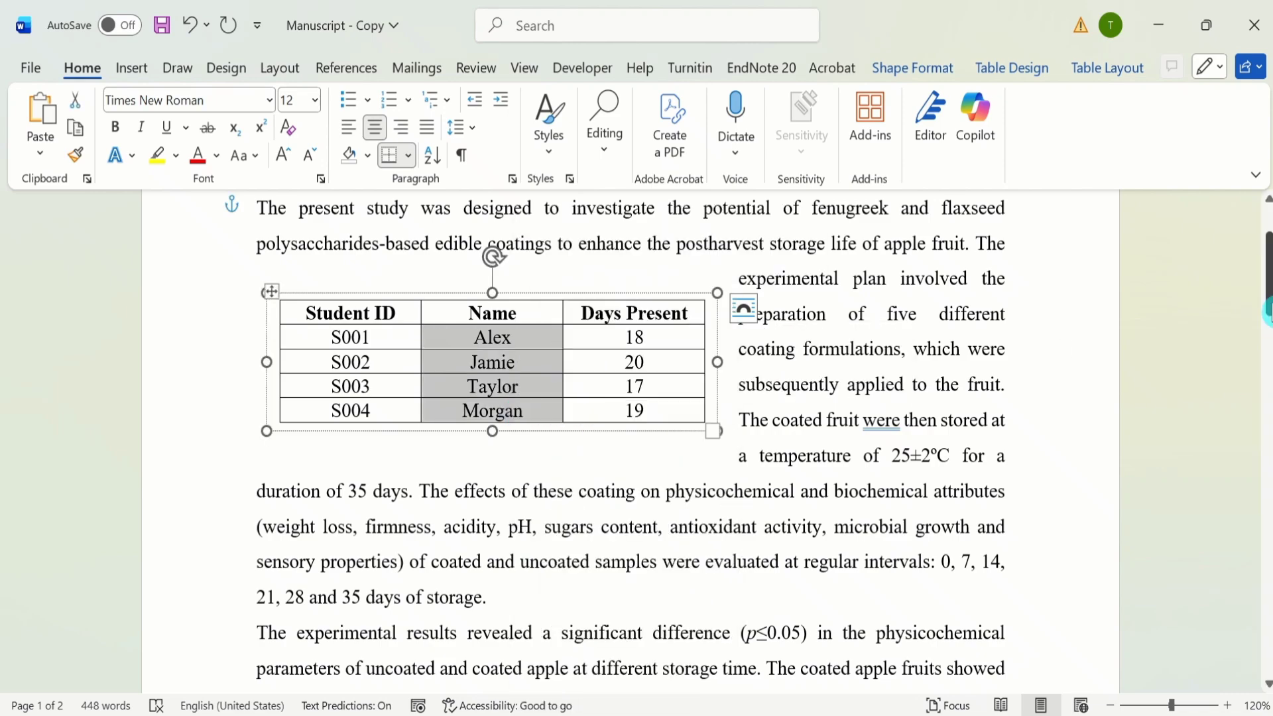
drag(1267, 316, 1267, 531)
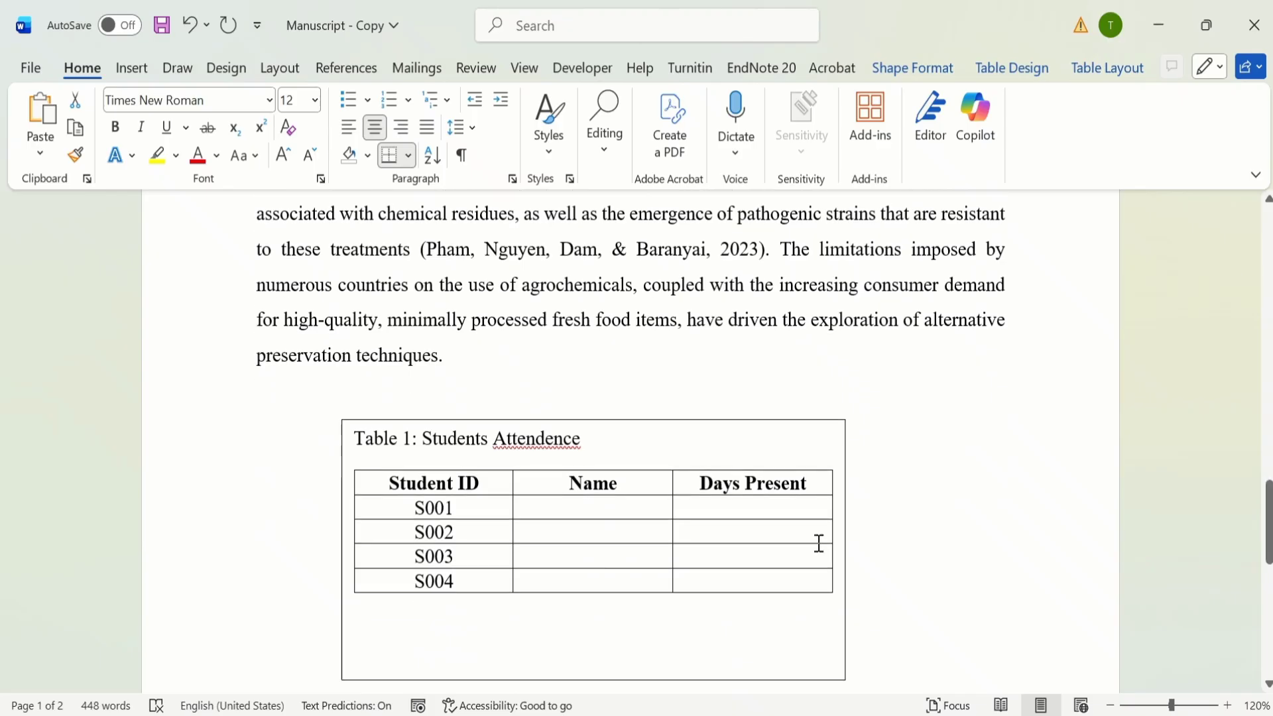
drag(575, 513, 623, 581)
right_click(622, 583)
key(ctrl+v)
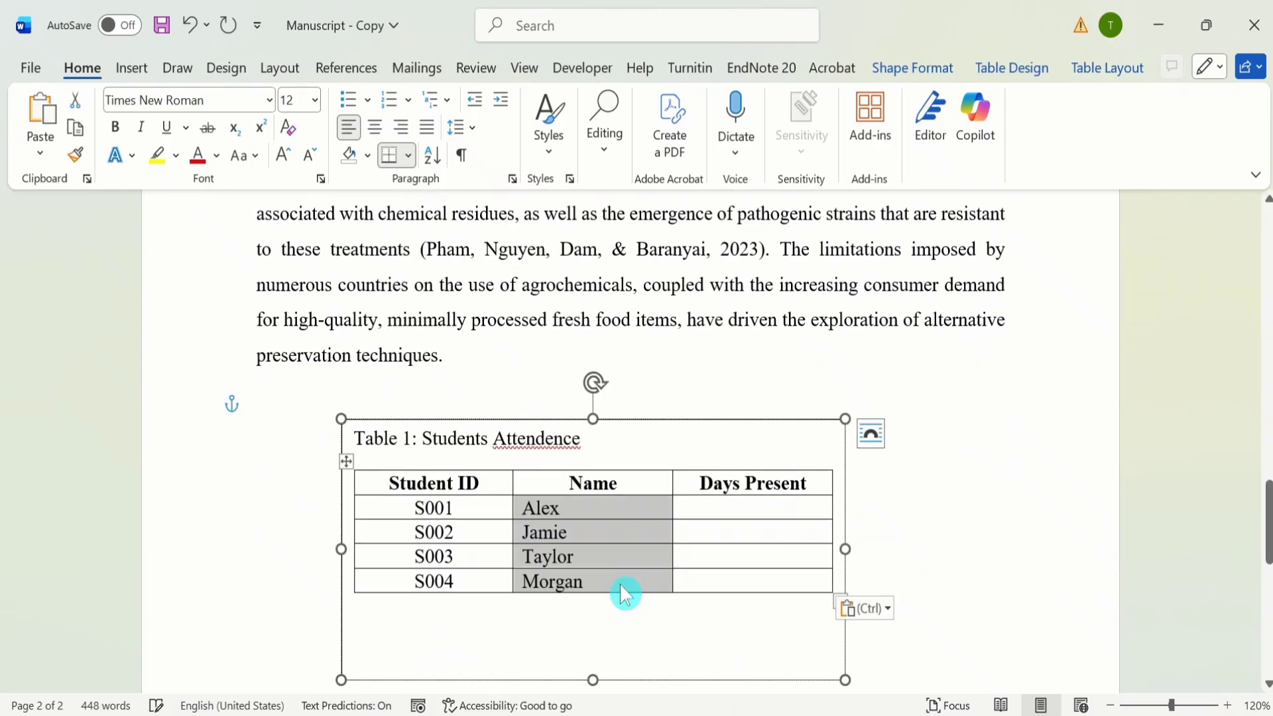
click(376, 126)
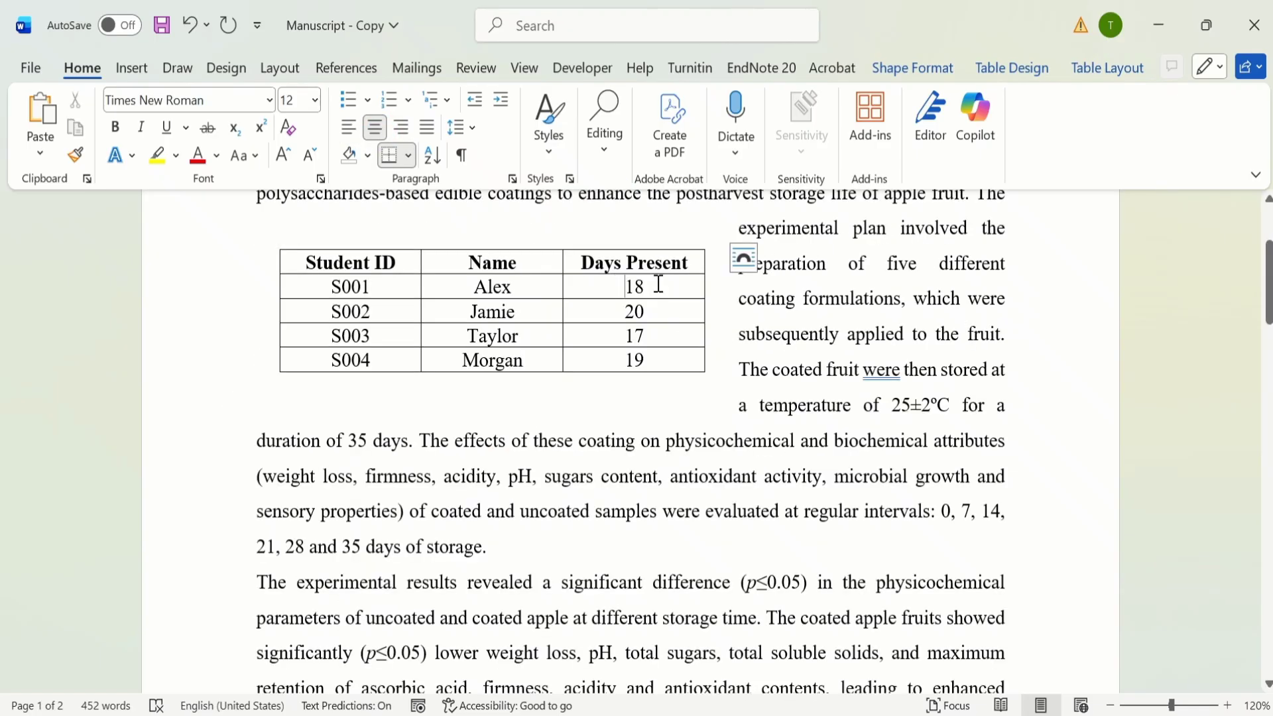
Step: Copy the attendance values 18, 20, 17 and 19 from the page 1 table into the new Days Present column and centre them
drag(656, 284, 658, 354)
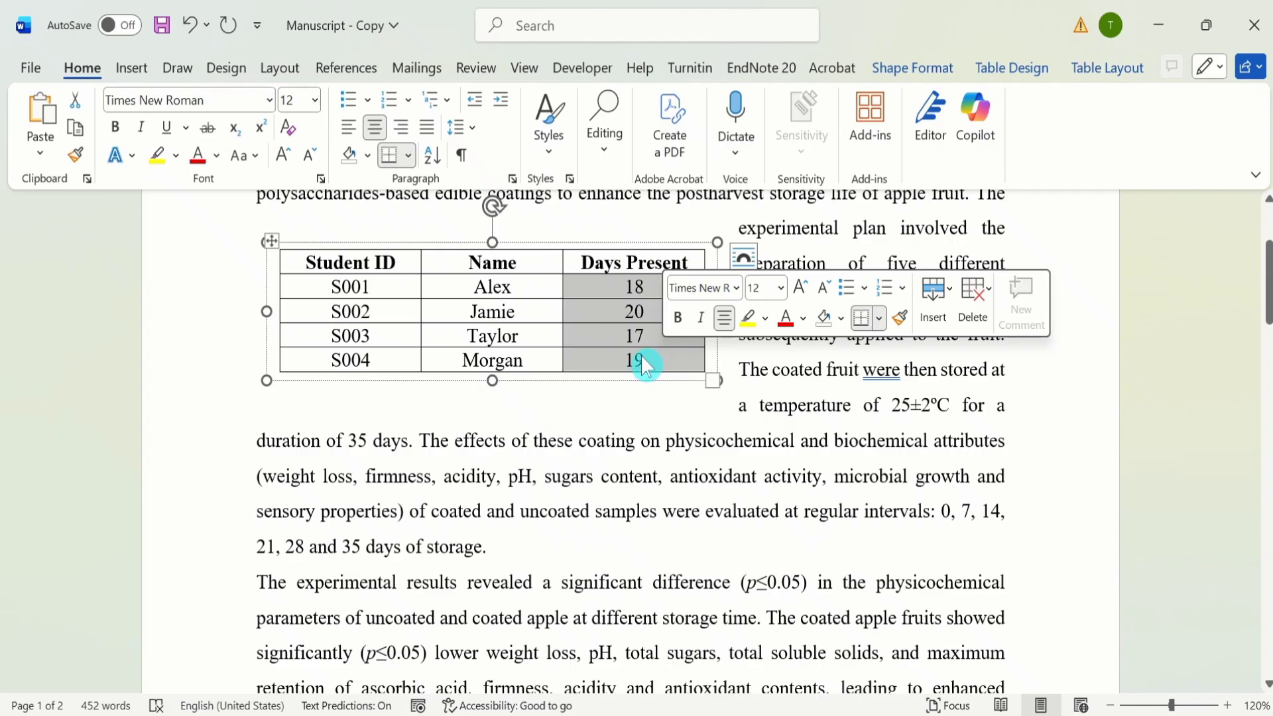
right_click(646, 364)
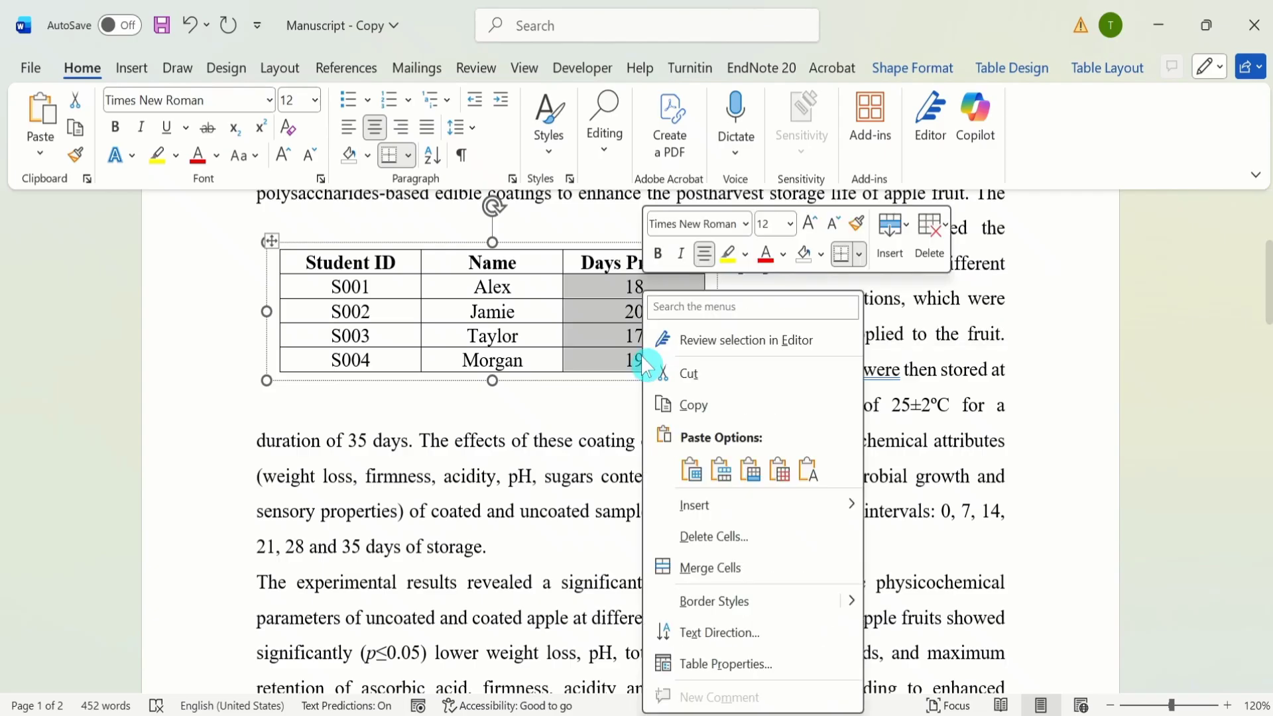
click(706, 405)
drag(1267, 285, 1249, 558)
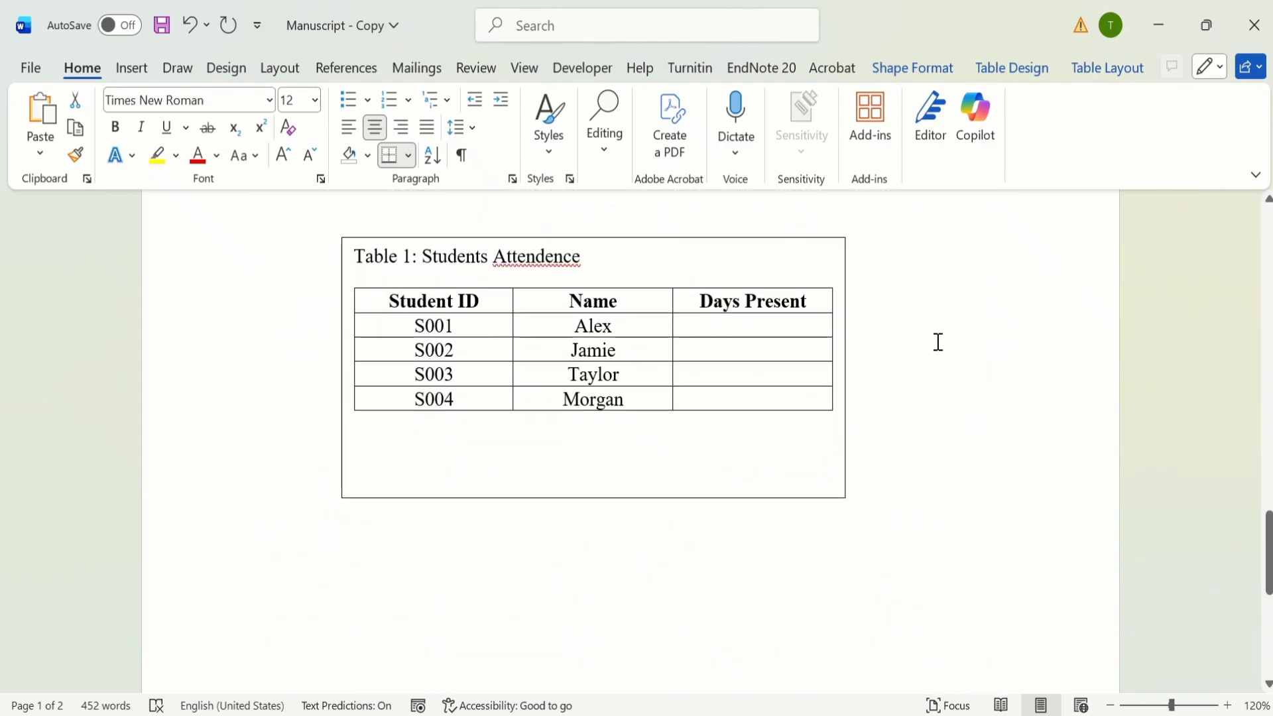
click(725, 323)
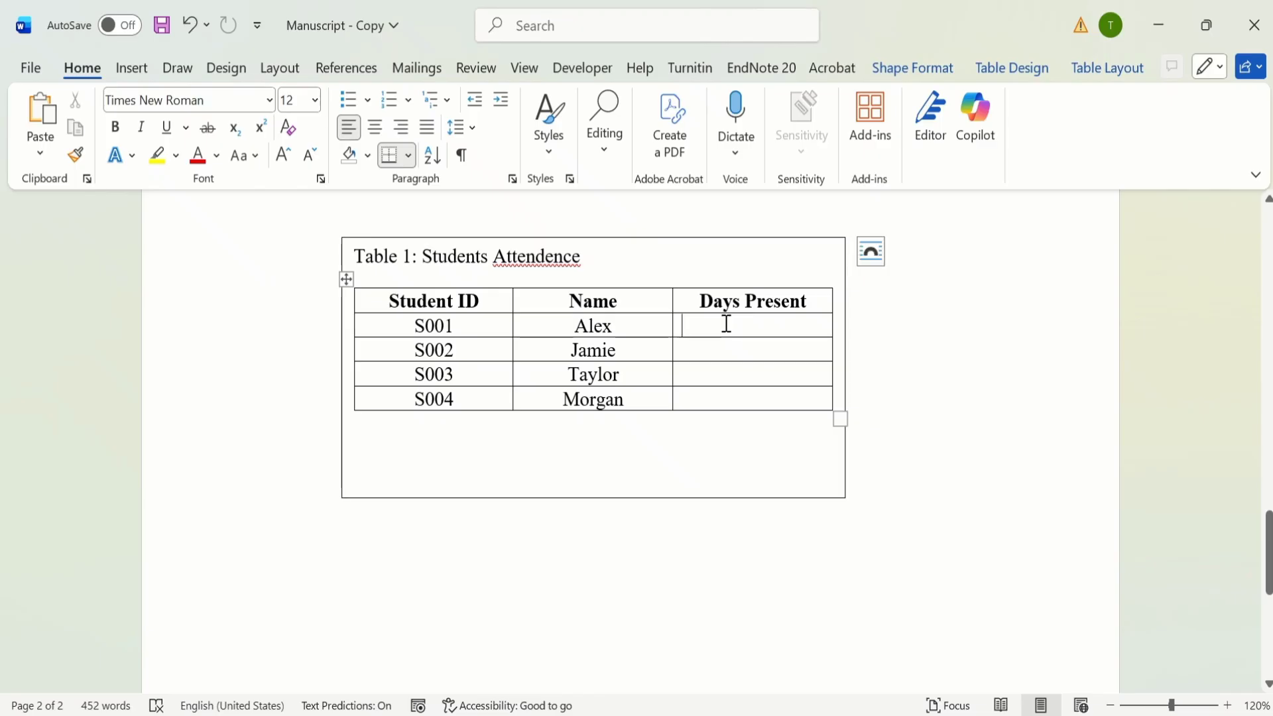
drag(726, 323, 767, 401)
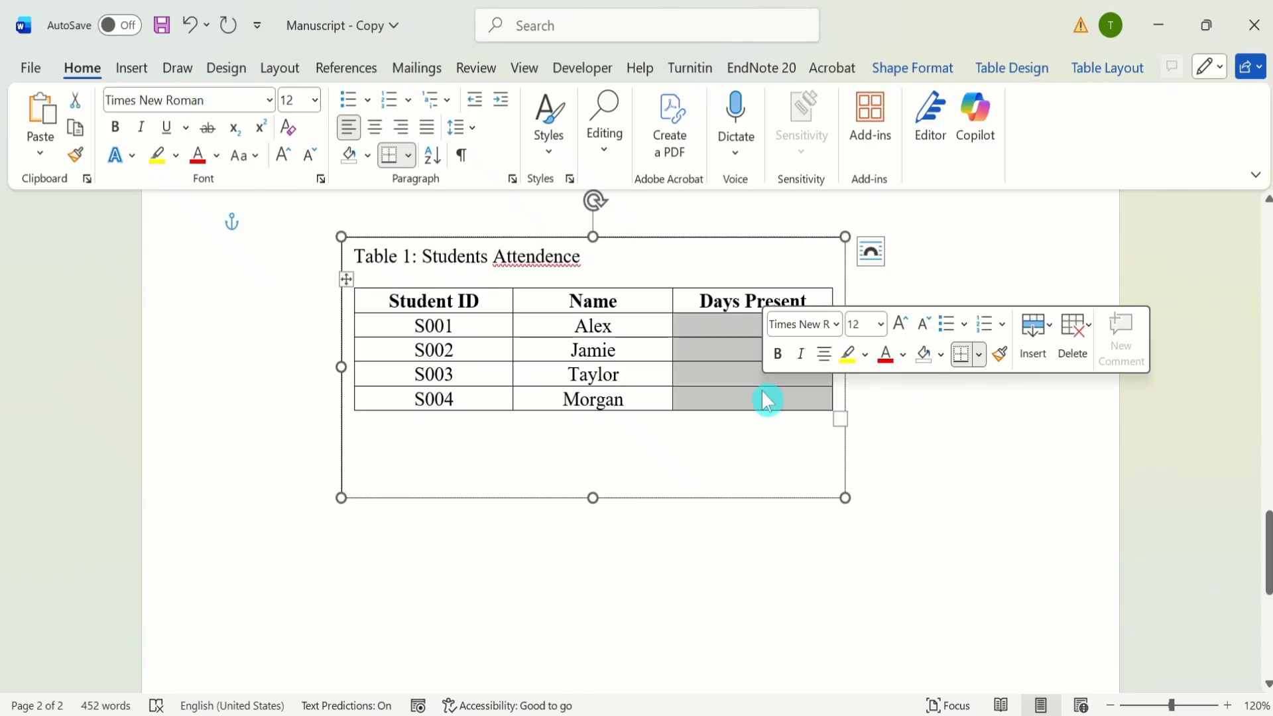
key(ctrl+v)
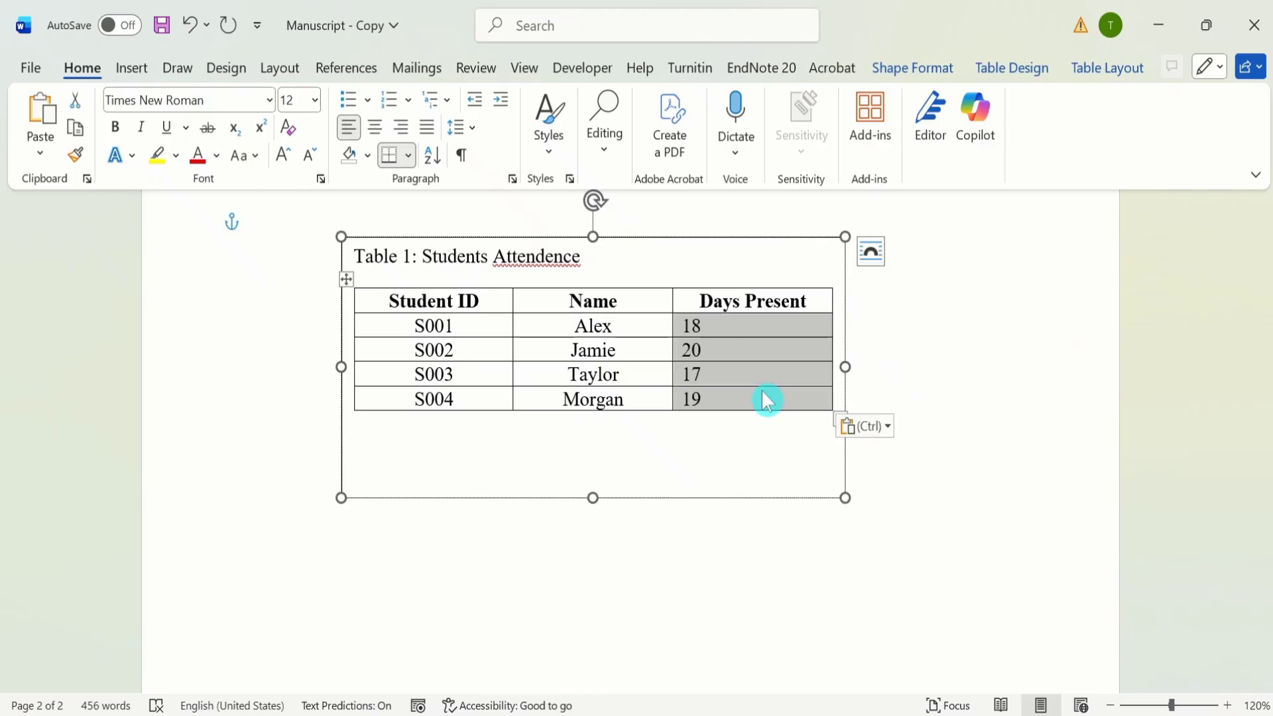
click(381, 127)
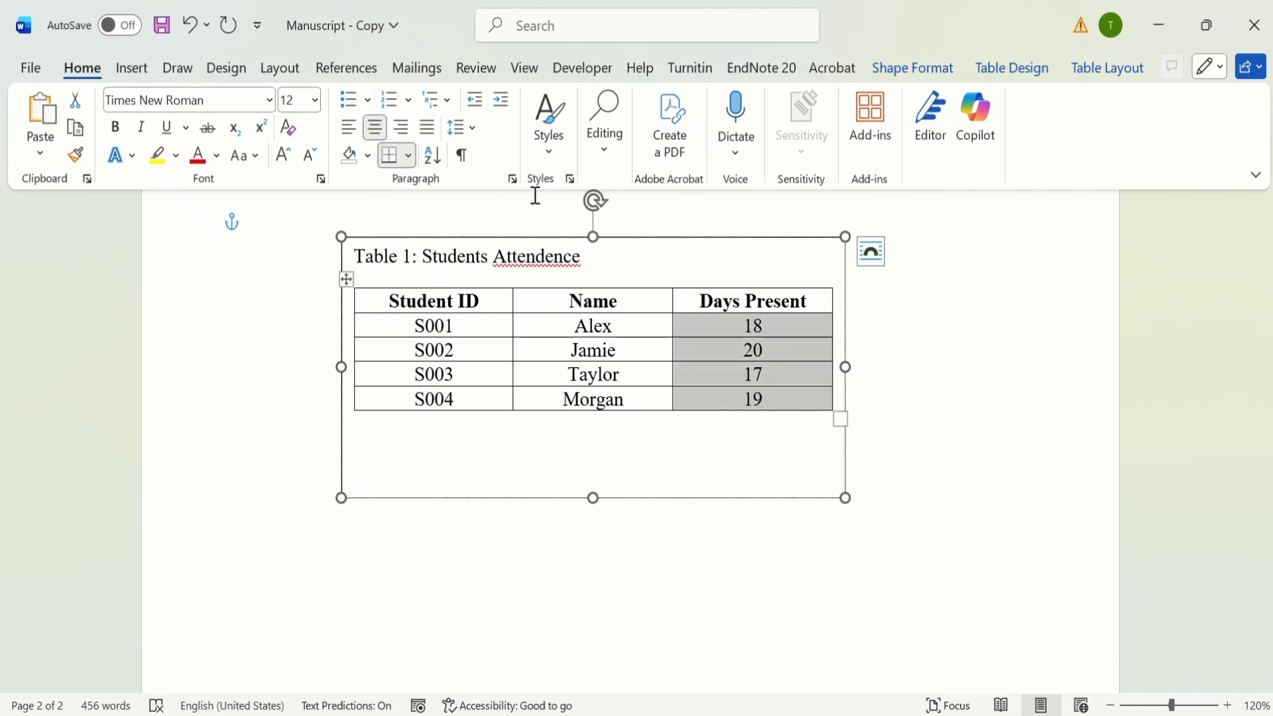
Step: Correct the misspelled last word of the table caption to "Attendance" using the spelling suggestion
right_click(530, 258)
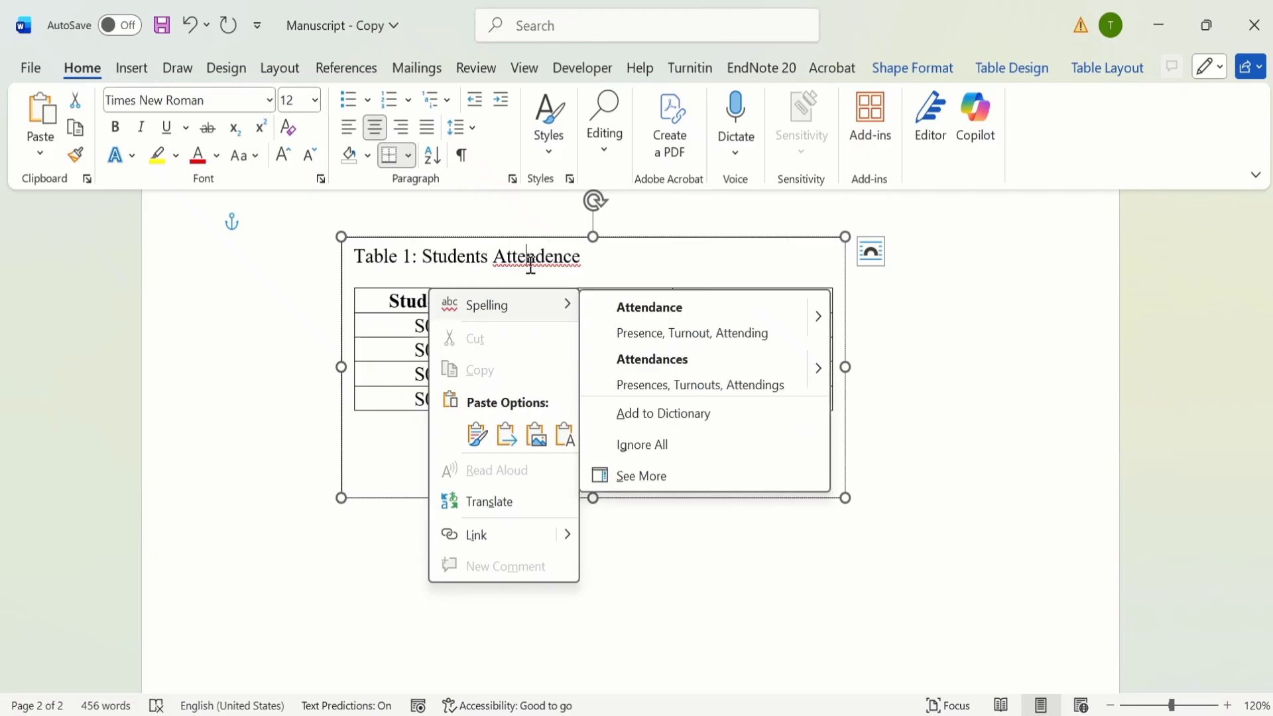
click(646, 311)
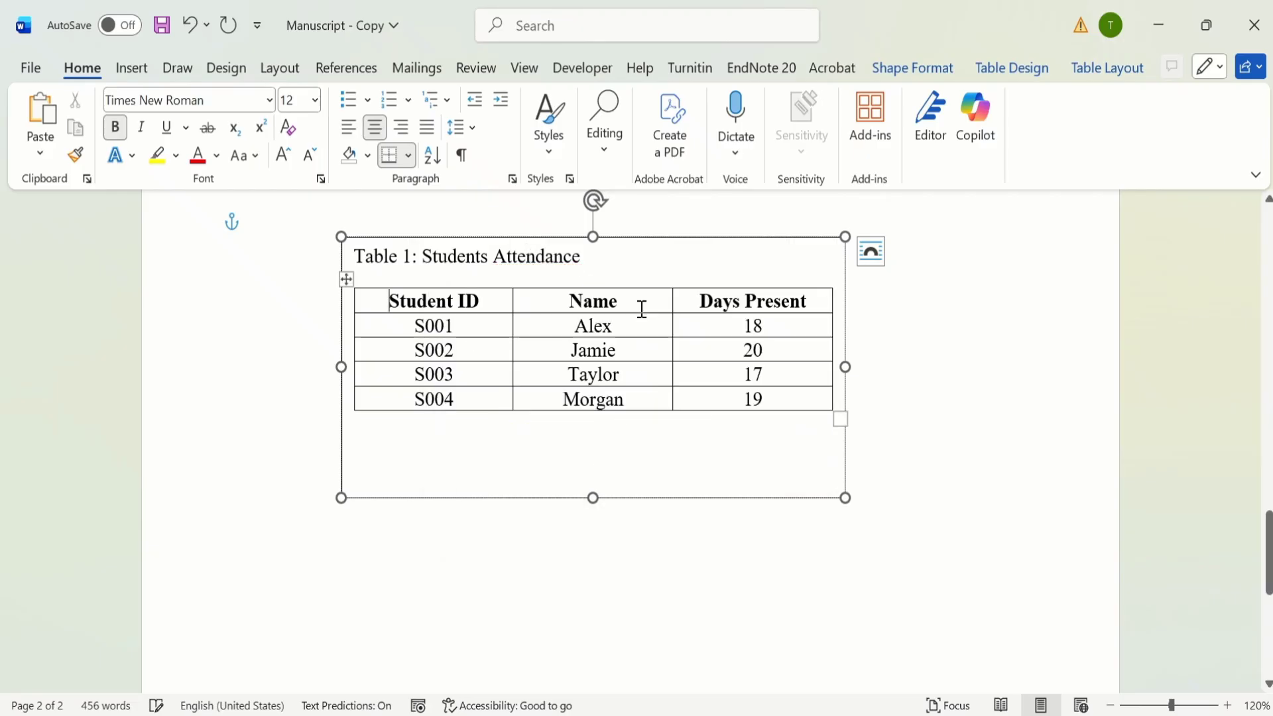
click(514, 557)
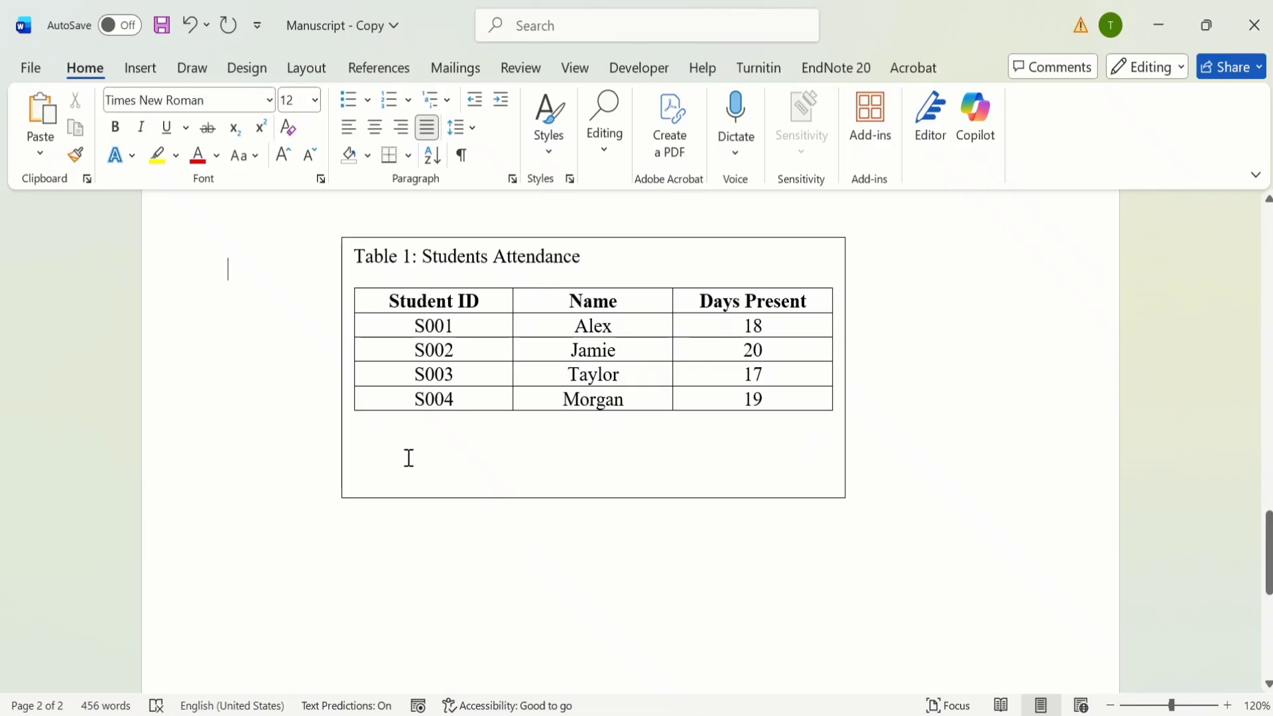
Step: Give the text box Square text wrapping and move it up into the last paragraph, against the left margin
click(409, 458)
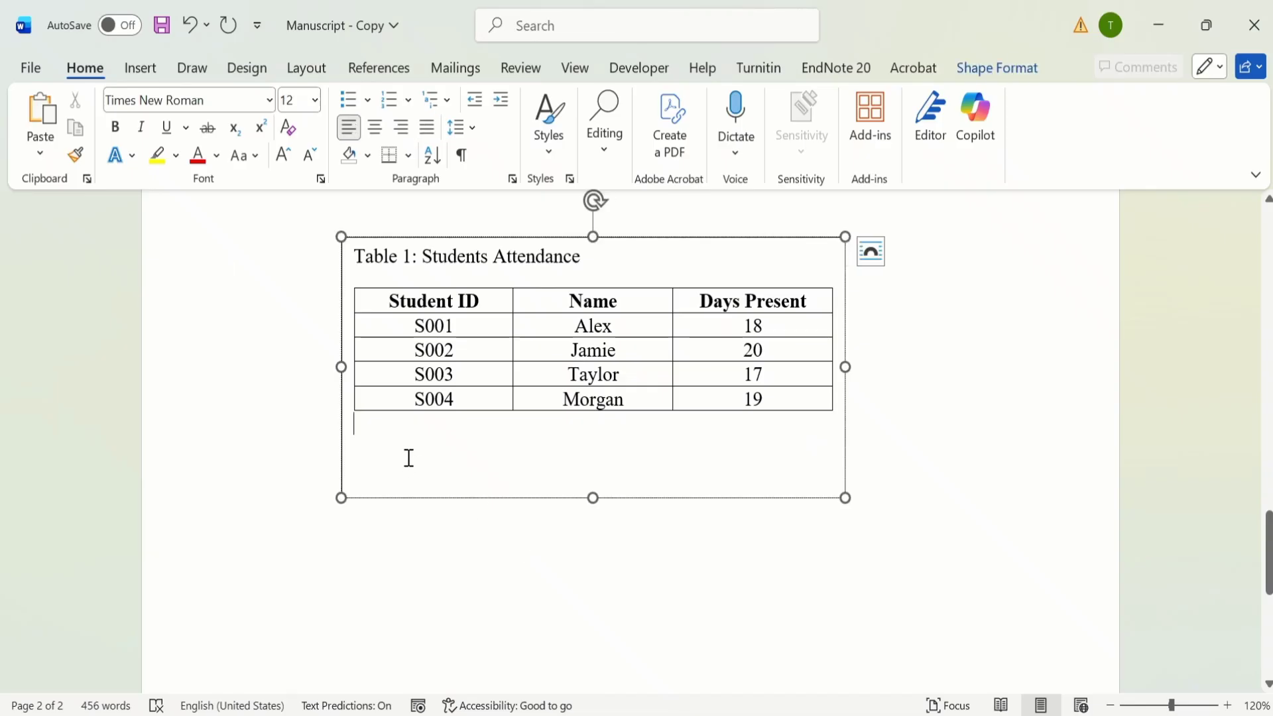
click(868, 246)
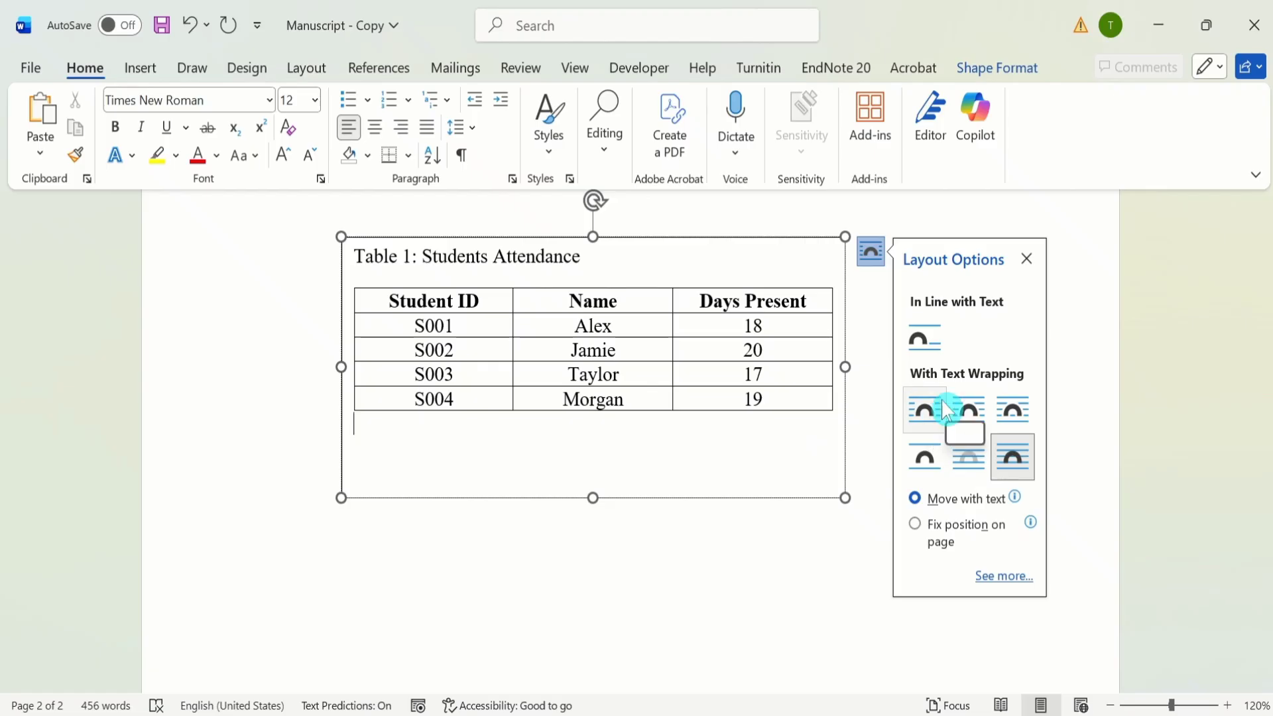
click(926, 411)
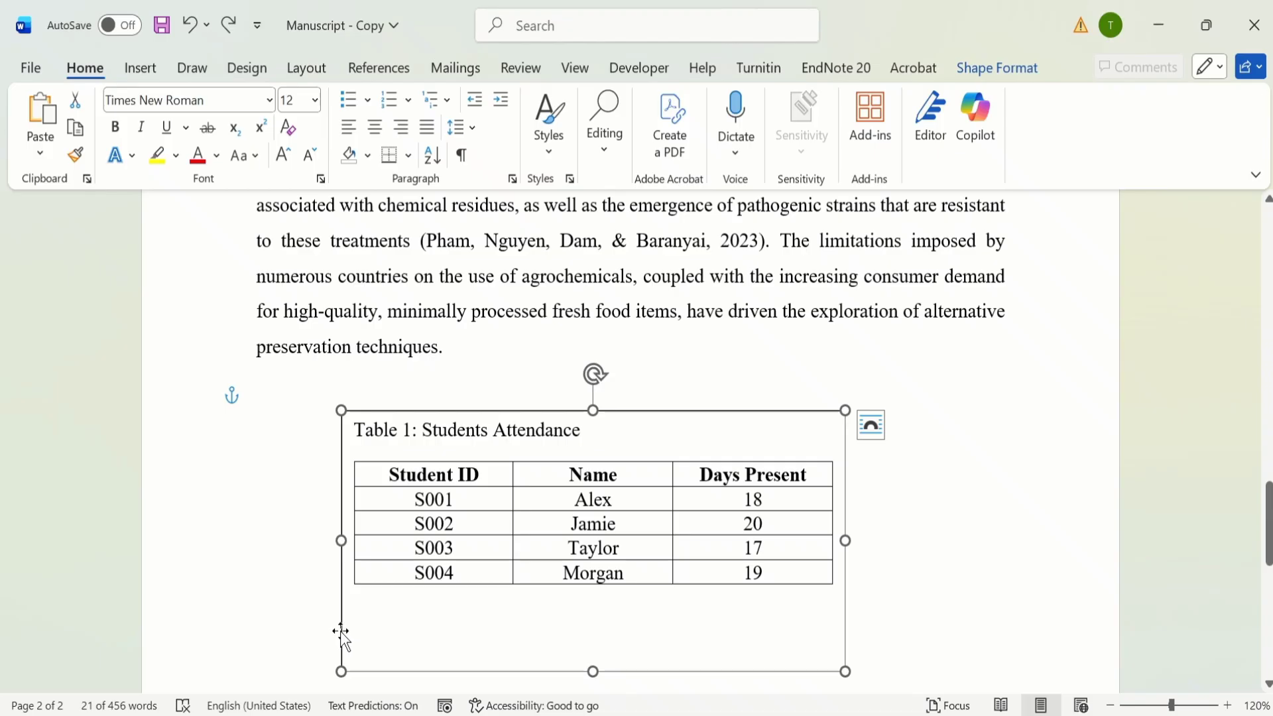
drag(340, 633, 261, 419)
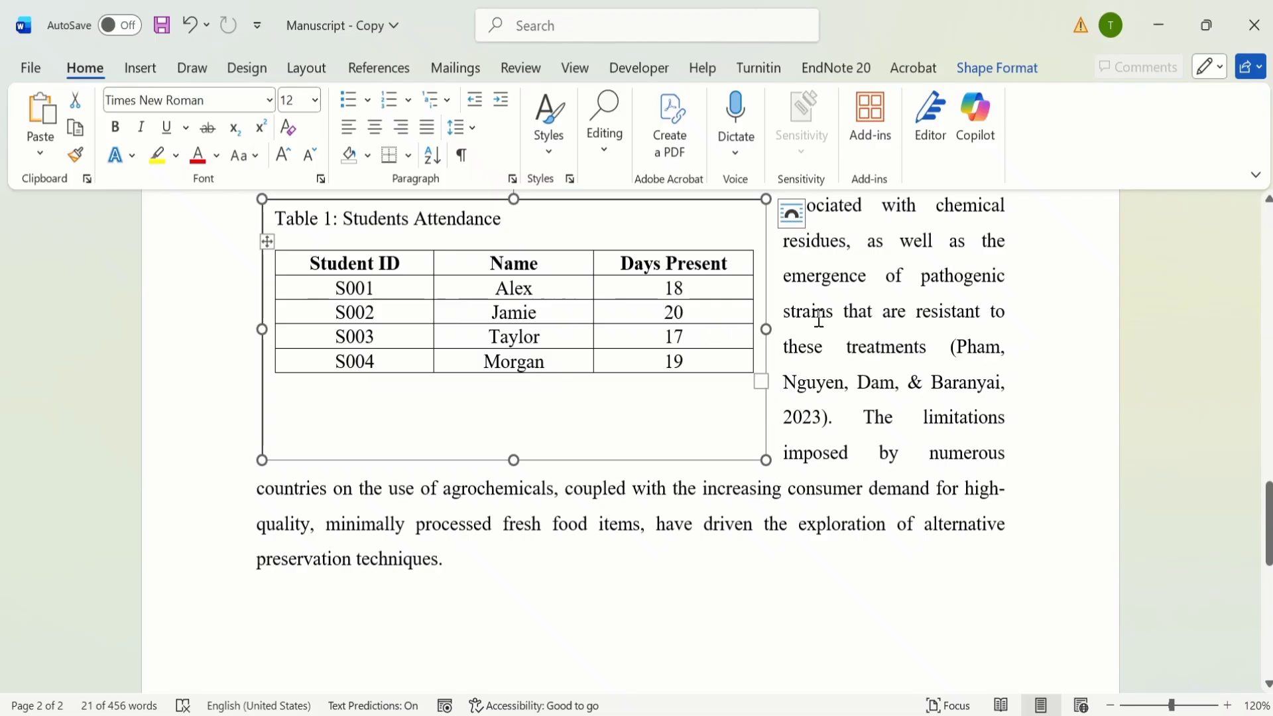
Step: Set the text box's distance from the surrounding text to 0.2" at the top, bottom, left and right
scroll(1028, 433, up, 1)
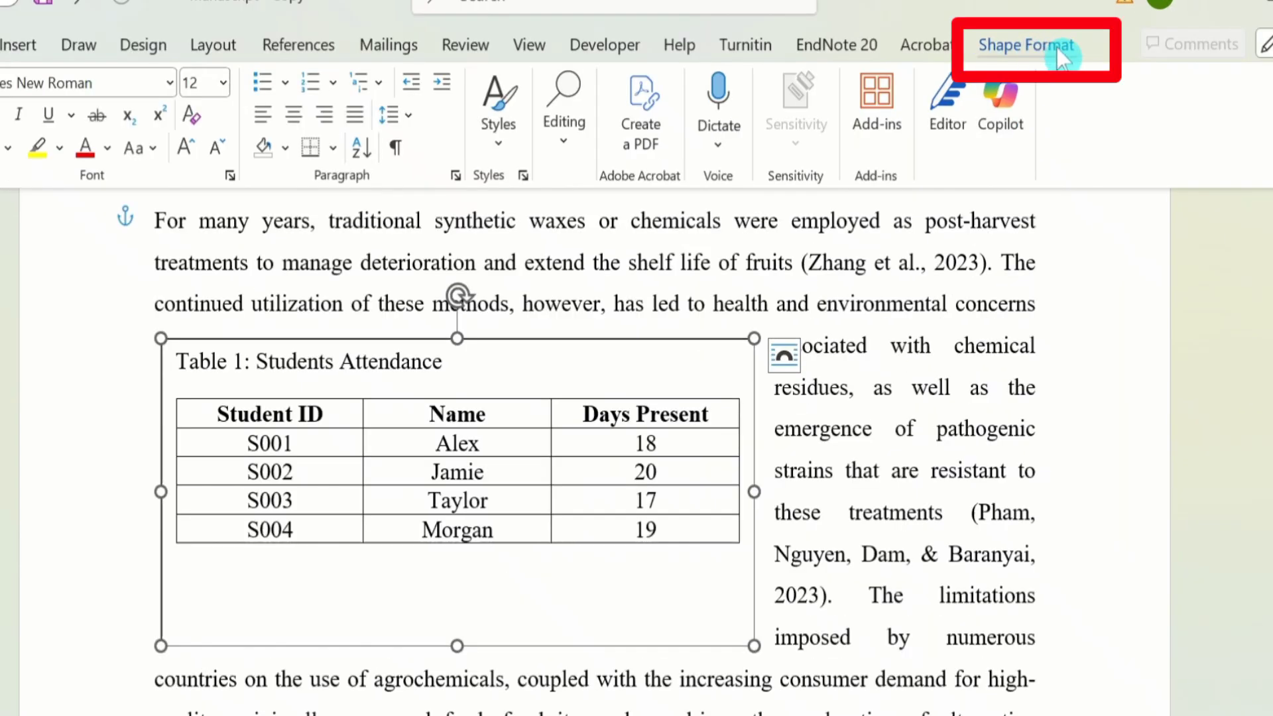
click(1057, 50)
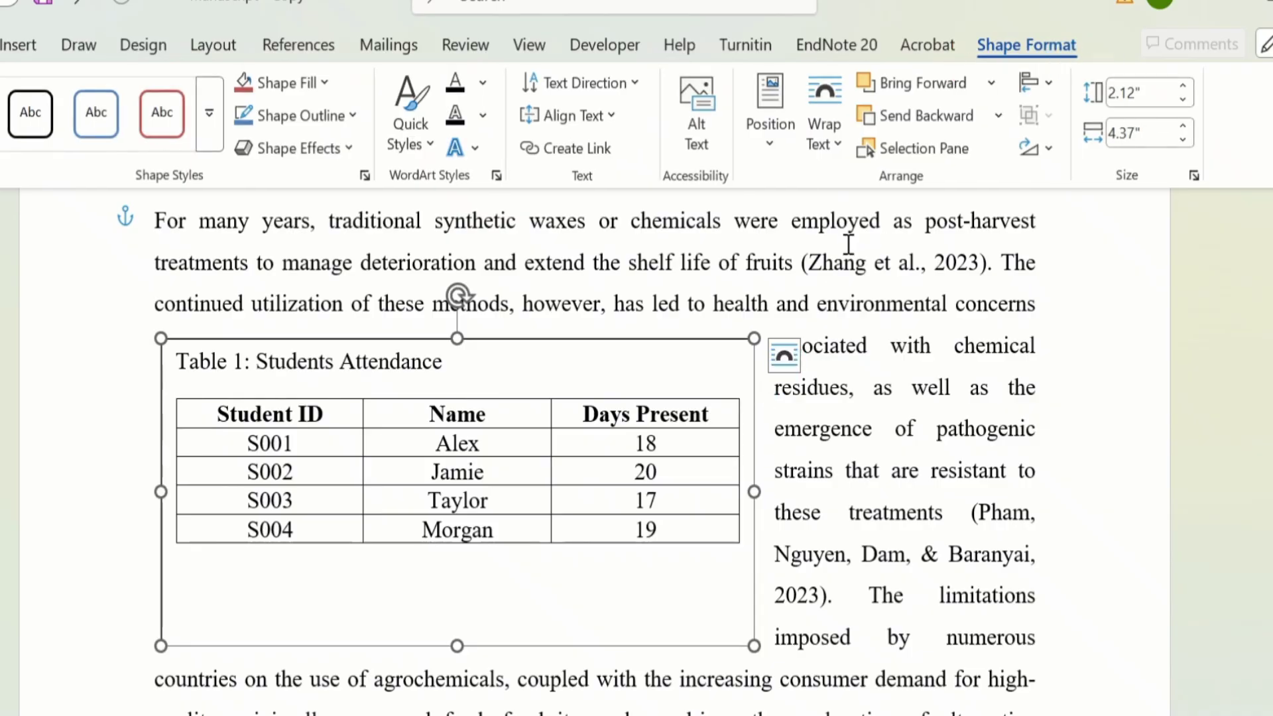
click(851, 157)
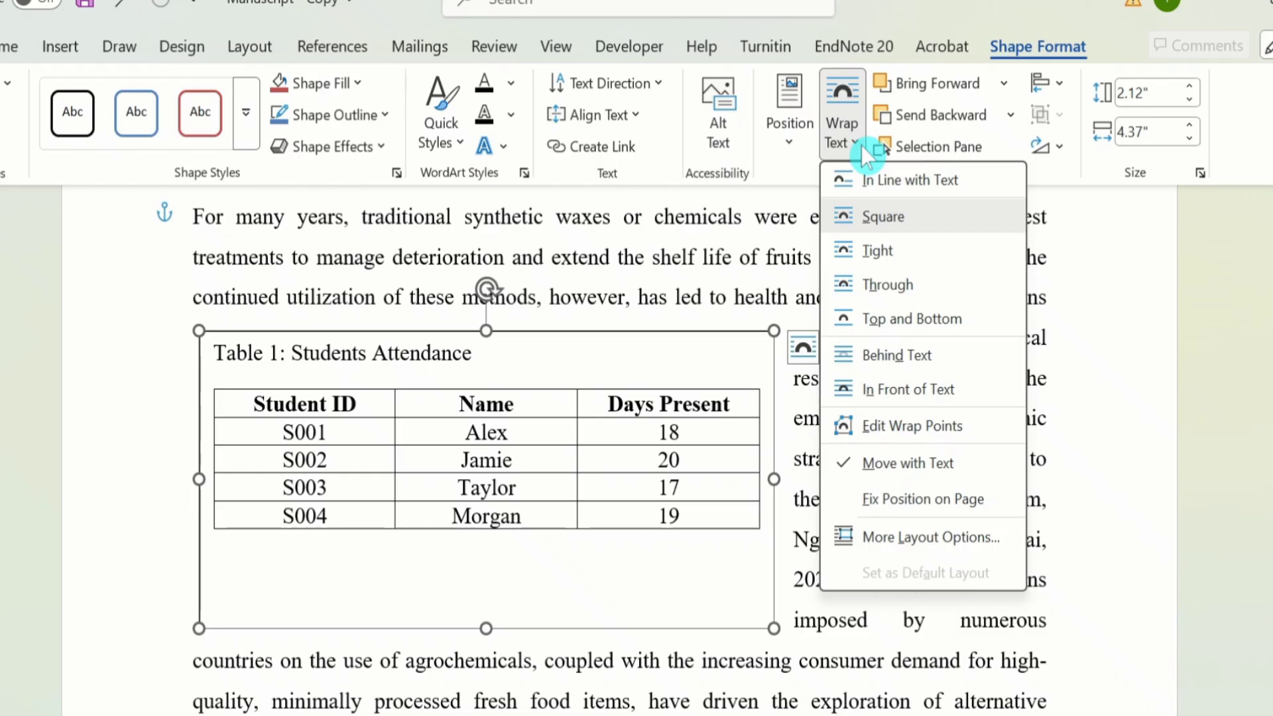
click(928, 541)
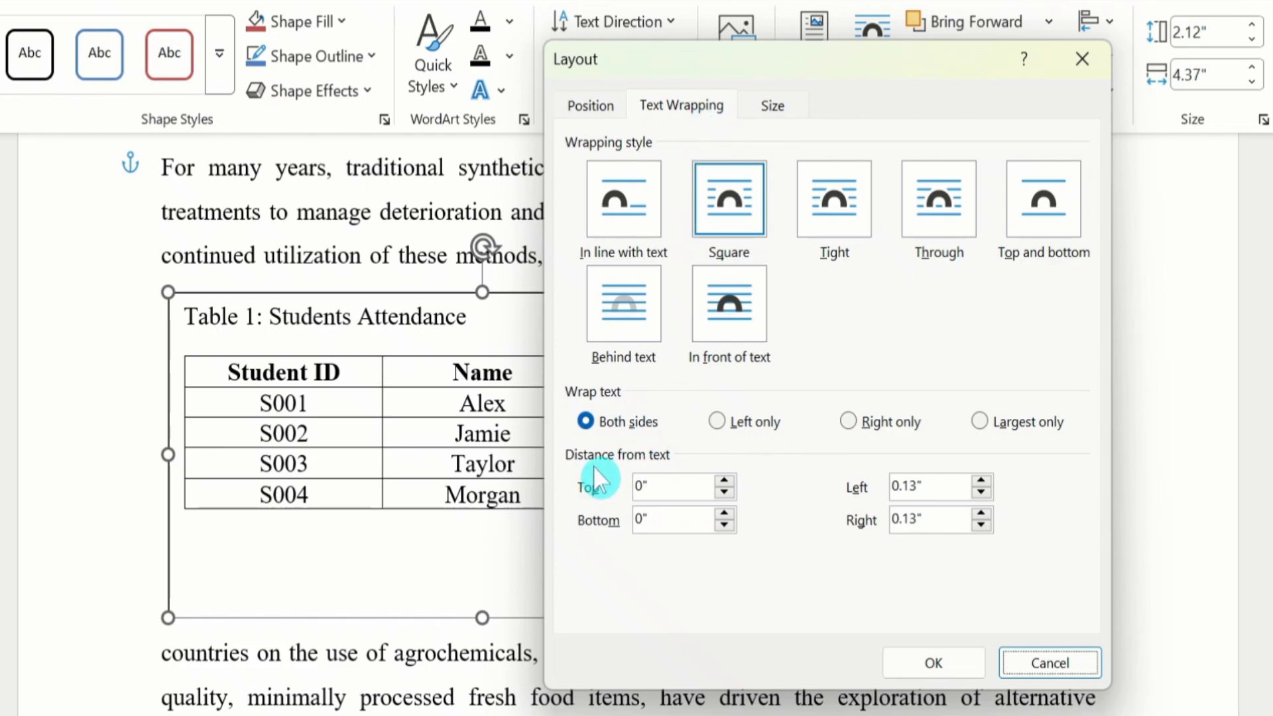
click(729, 480)
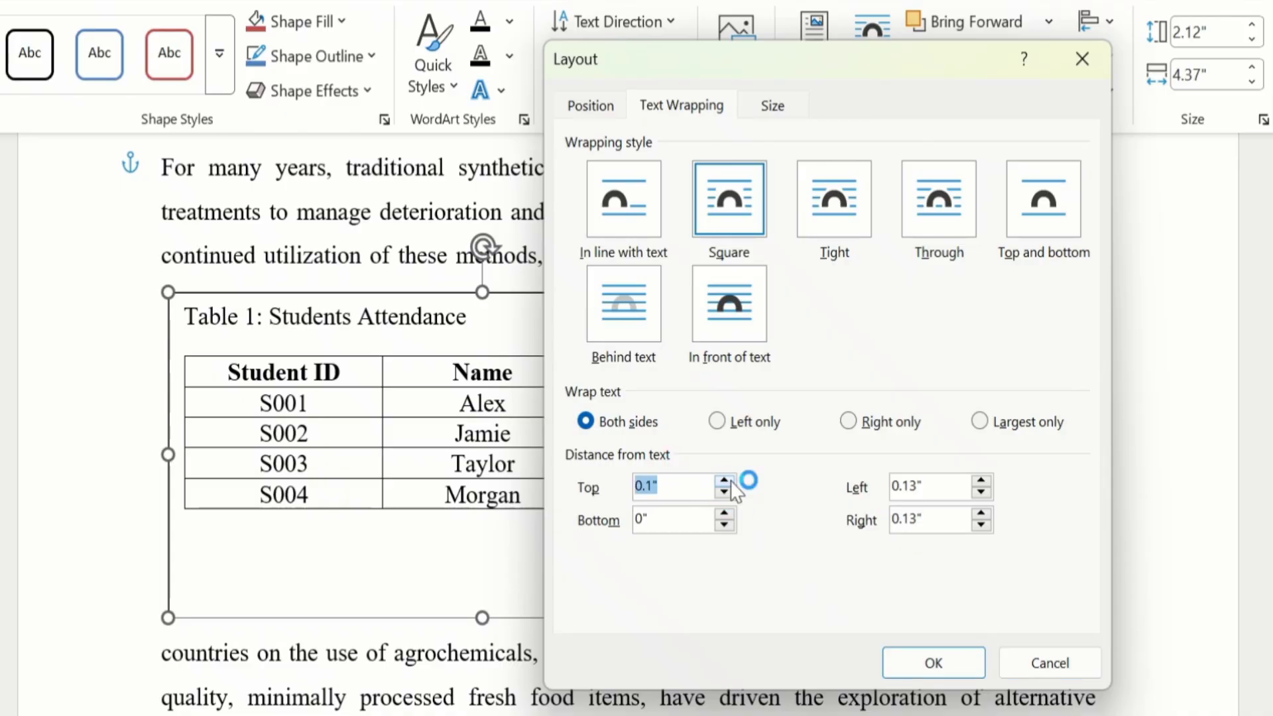
click(730, 514)
click(724, 514)
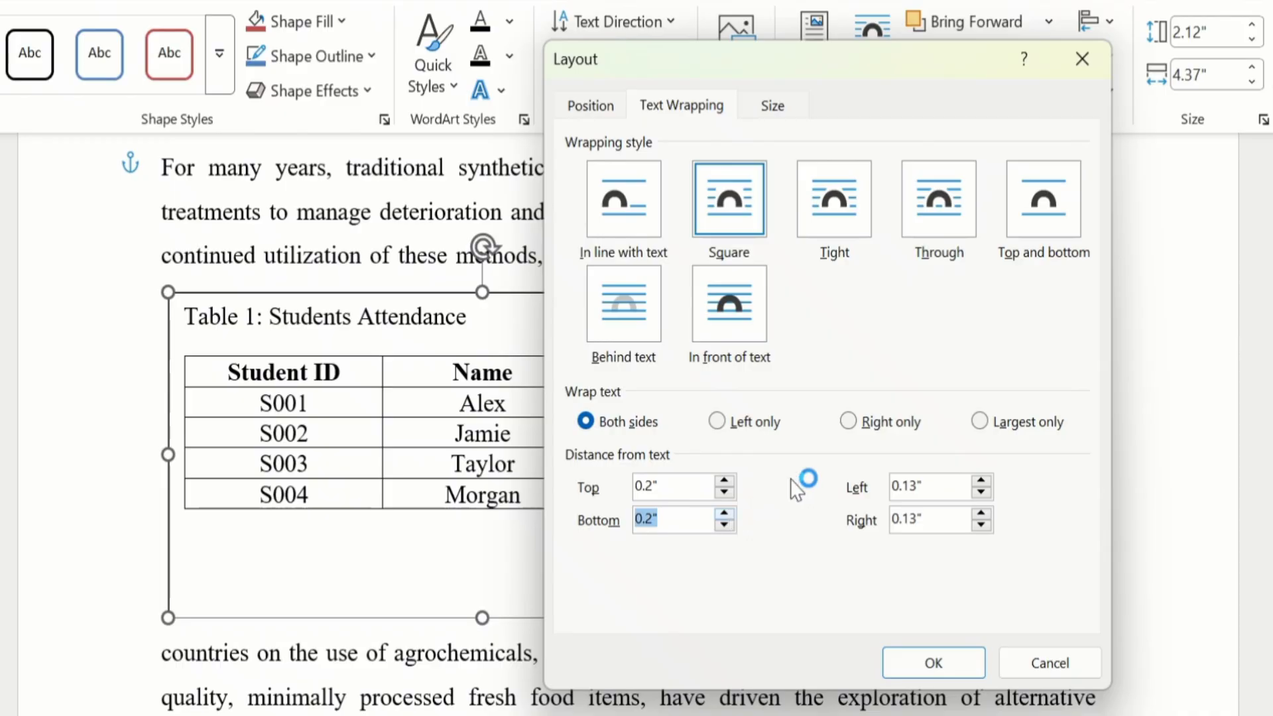
click(981, 480)
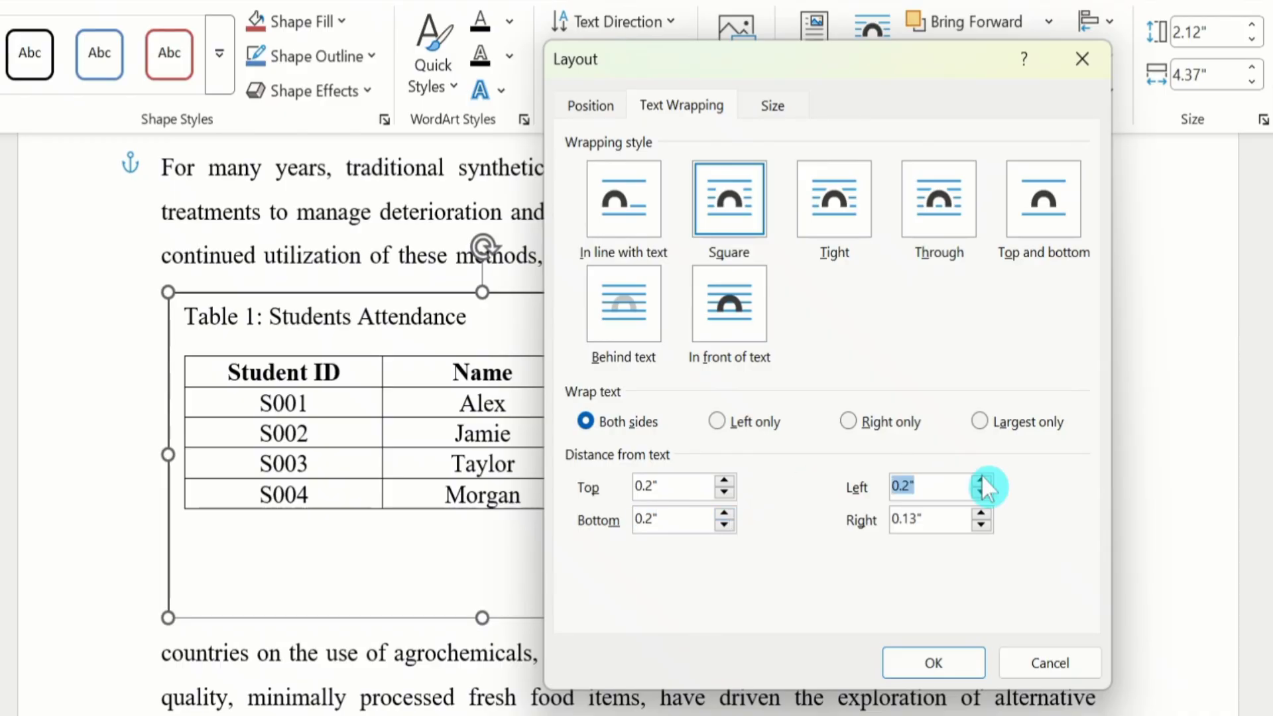
click(982, 513)
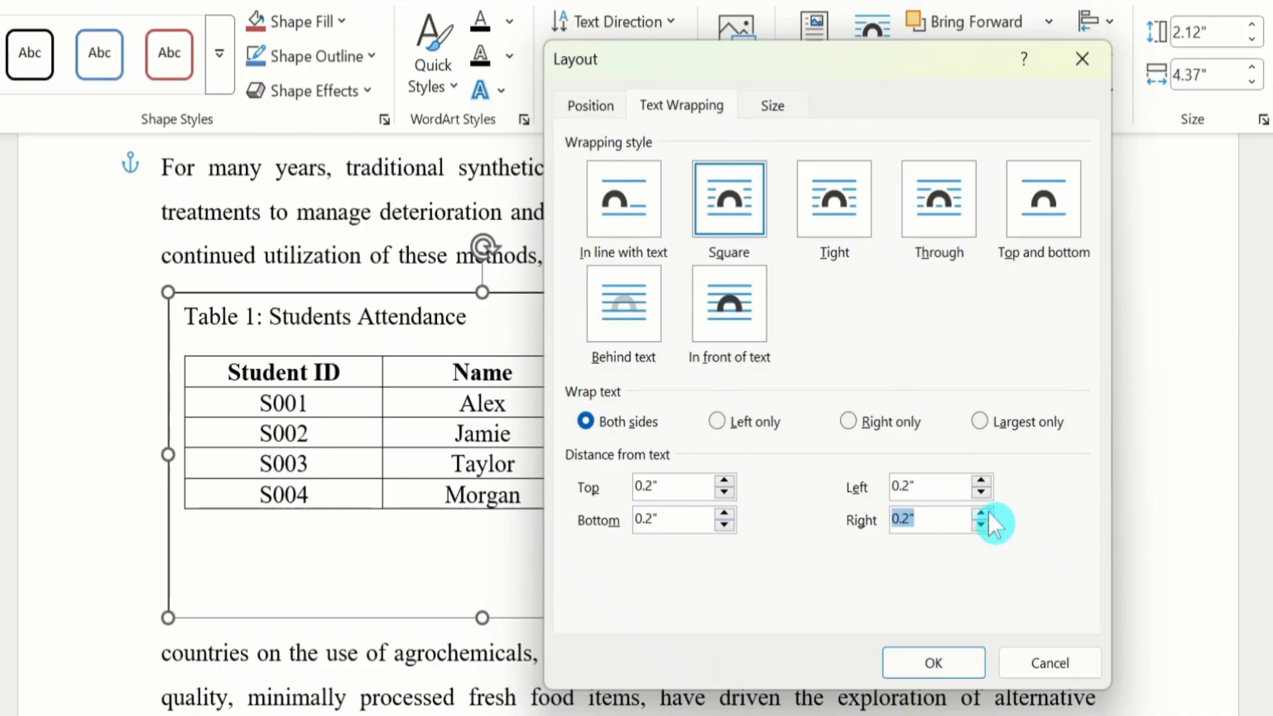
click(936, 661)
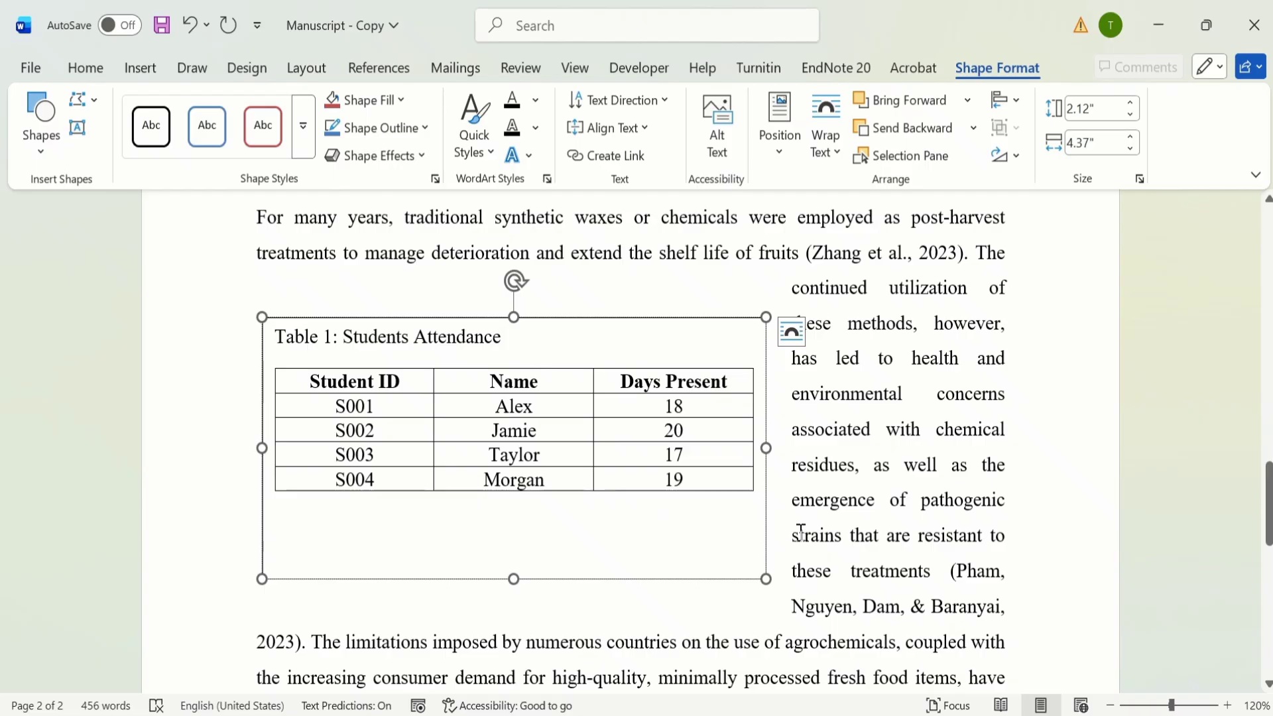
click(823, 562)
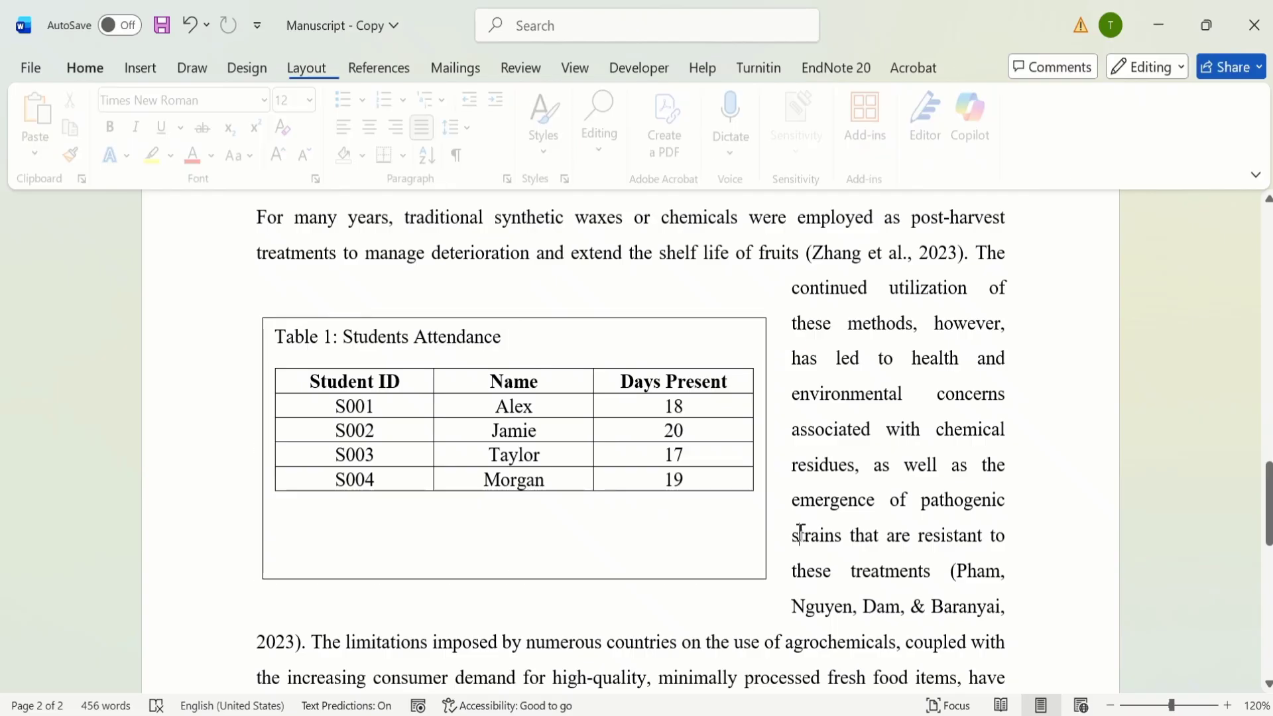
Step: Shorten the text box to about 1.56" high so it ends just below the table, and remove its outline
click(458, 529)
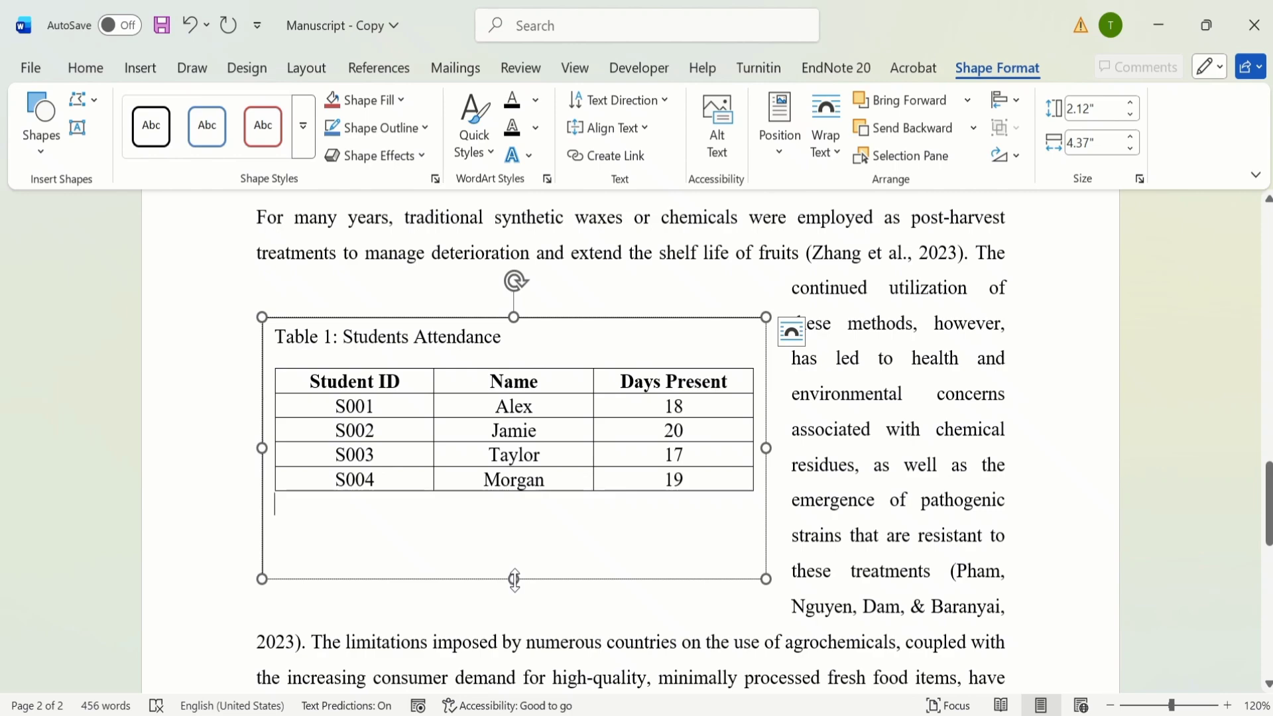
drag(512, 576, 515, 511)
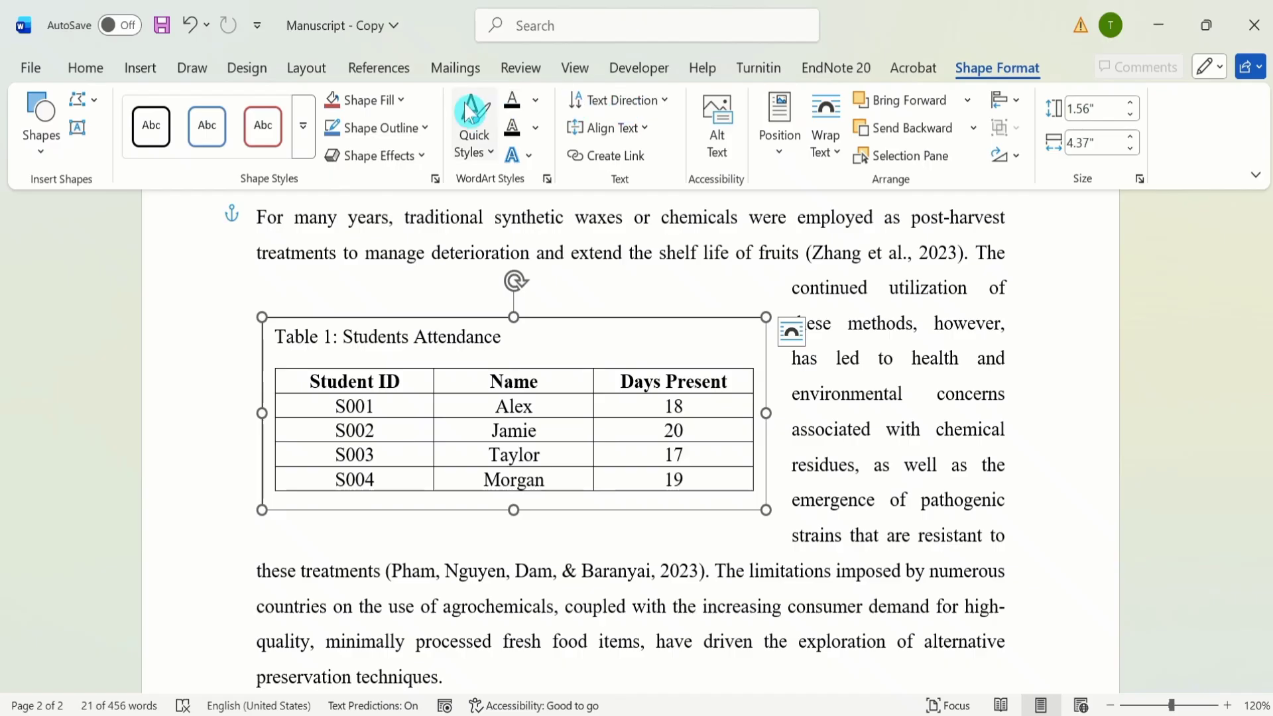
click(425, 128)
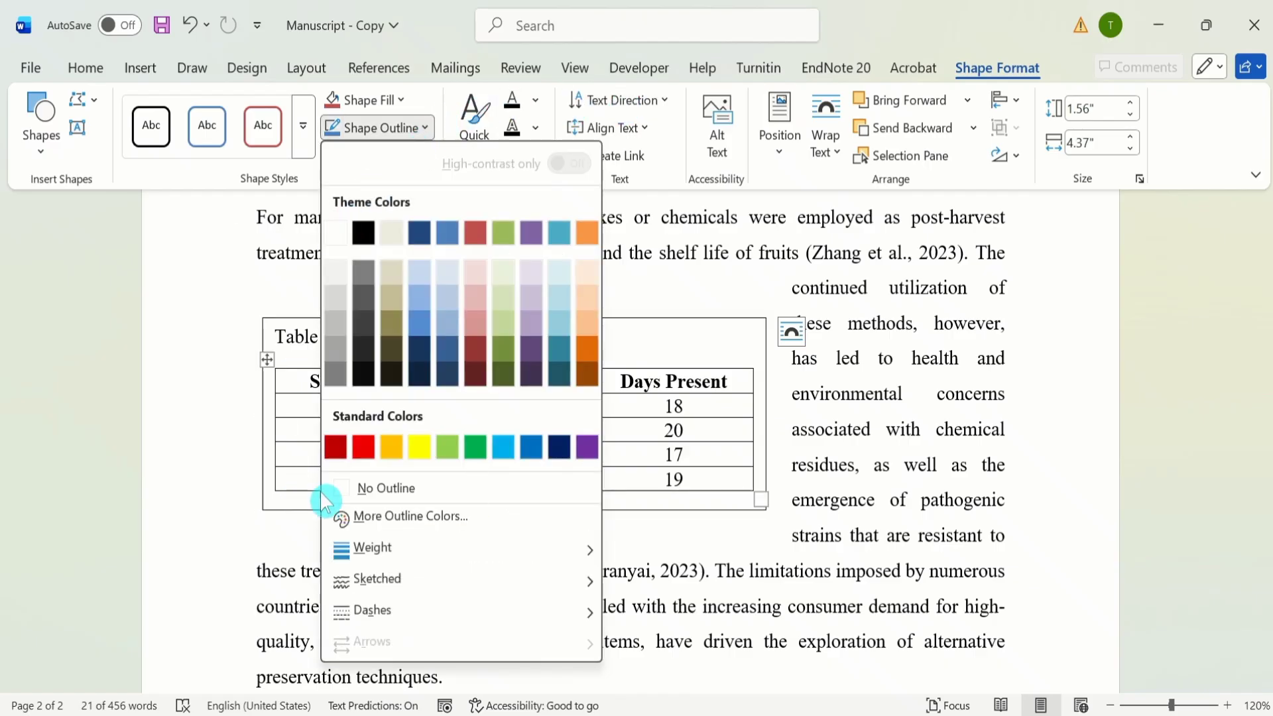
click(366, 496)
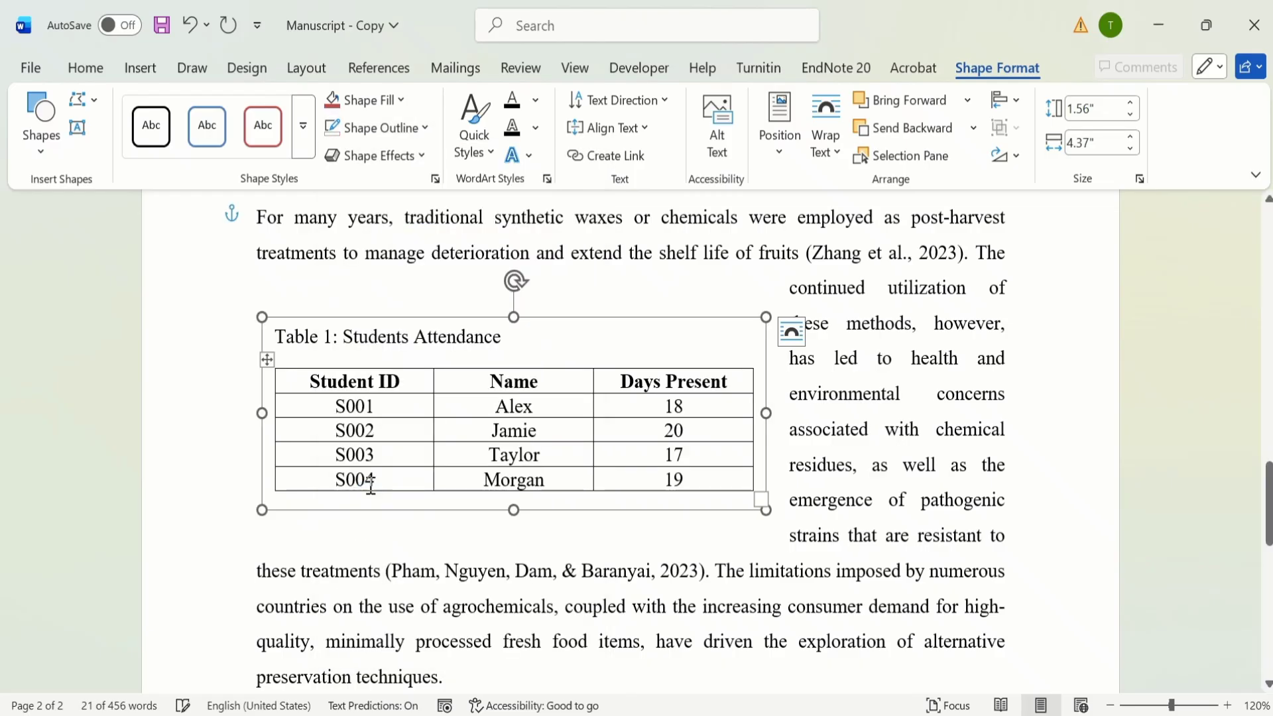
click(852, 446)
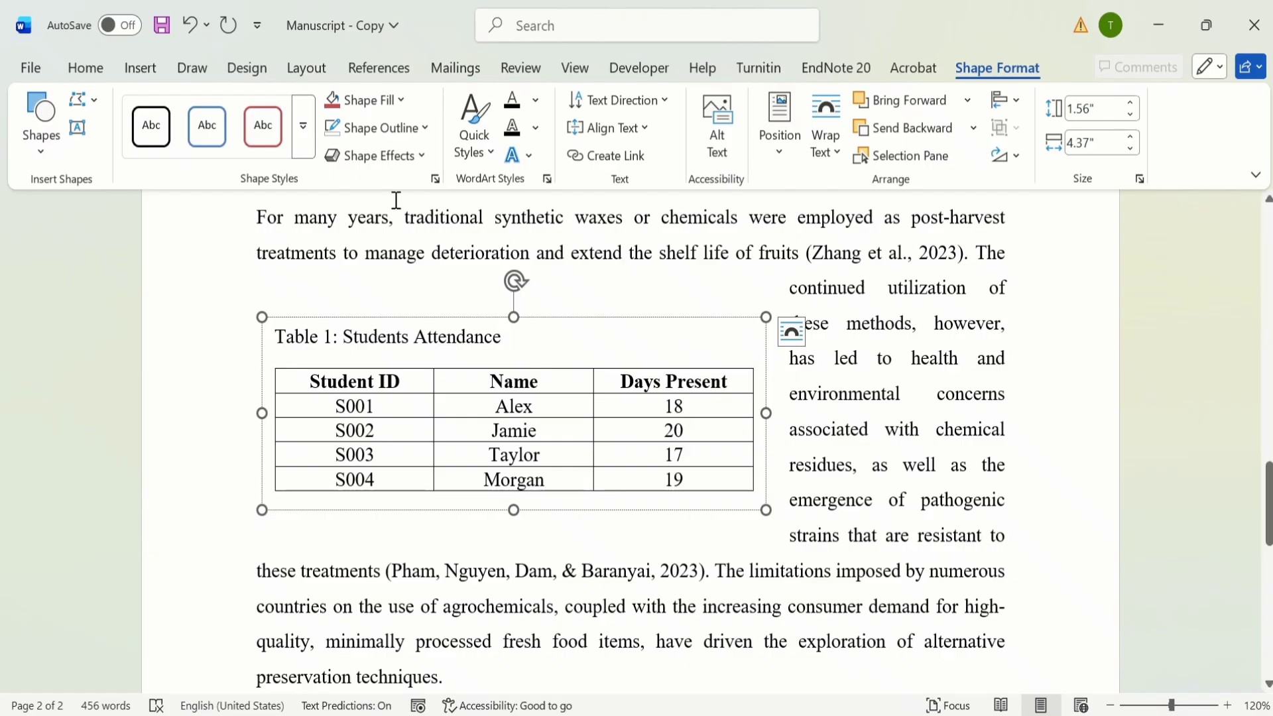
Step: Test the text box's movement by adding an empty line before the last paragraph, and remove that line again
click(257, 214)
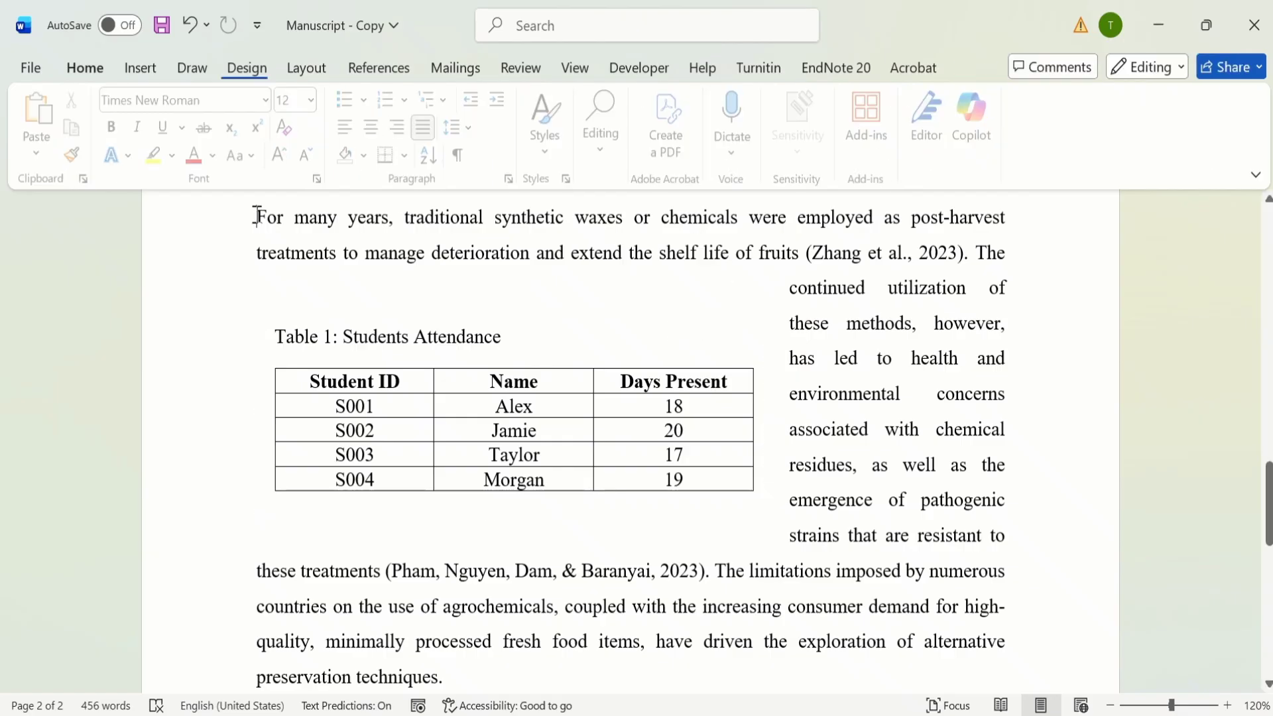
key(ctrl+z)
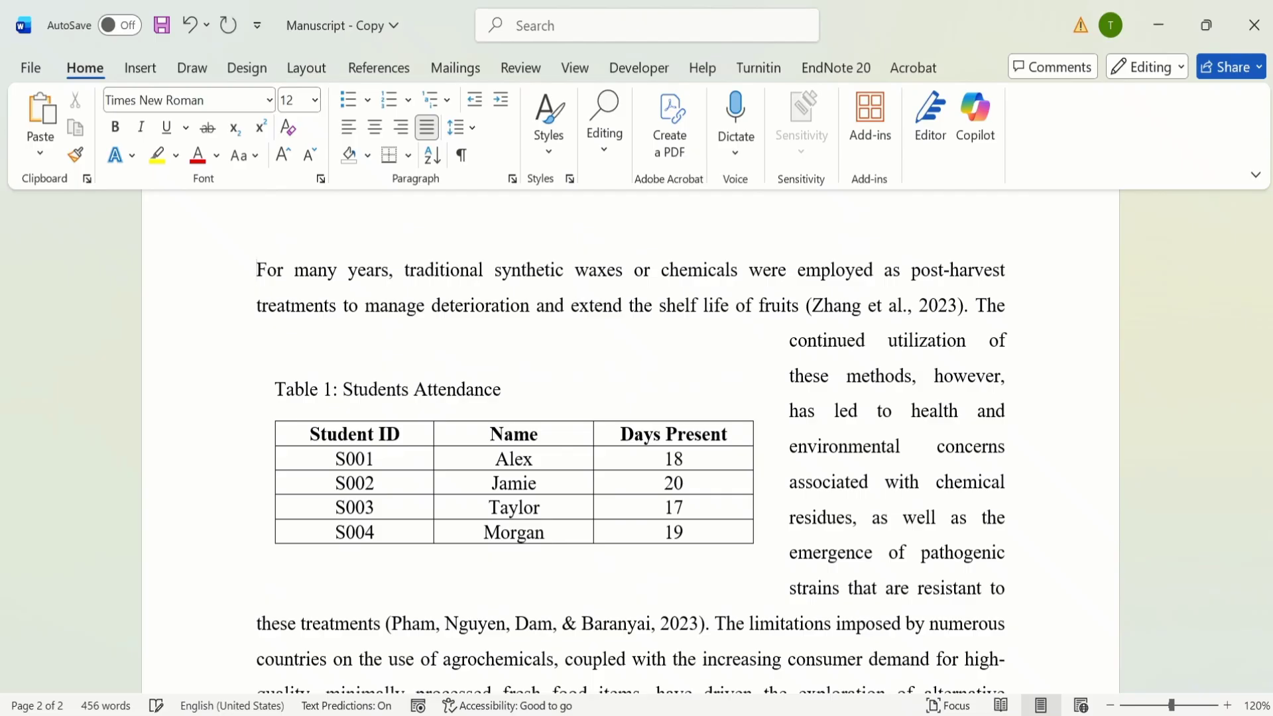
key(BackSpace)
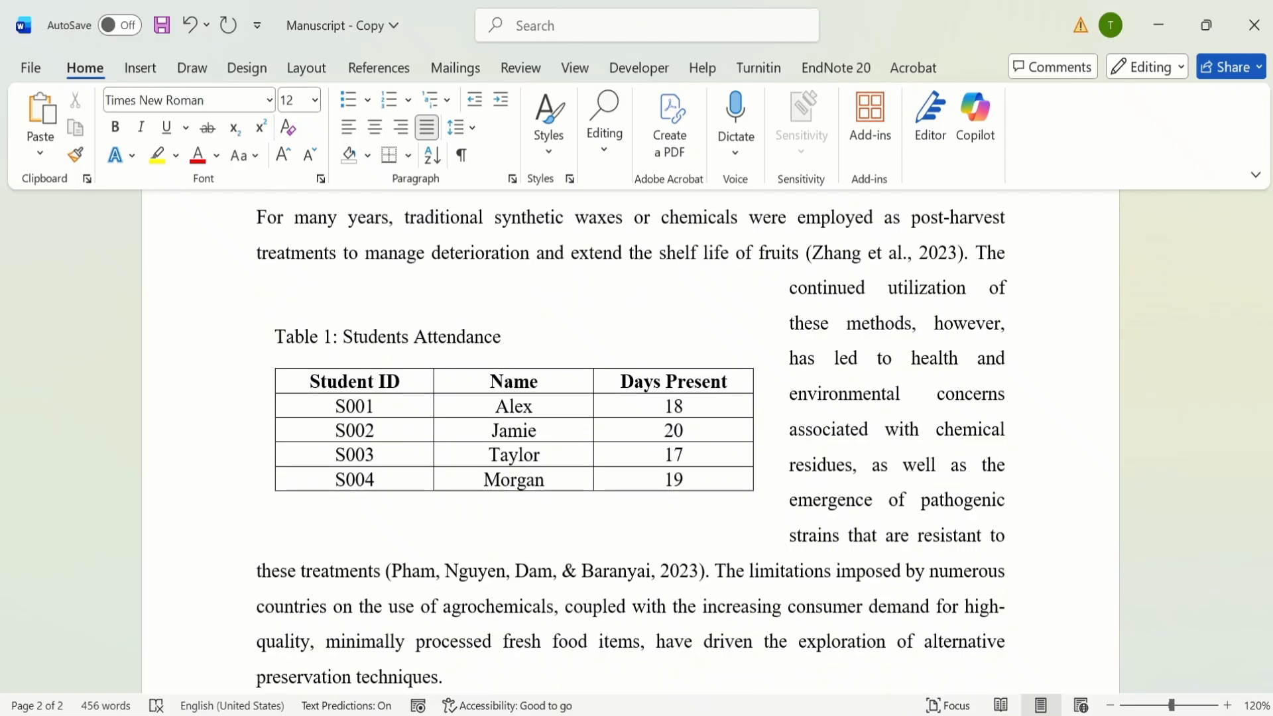
Step: Fix the text box's position on the page and test it by adding a line before the last paragraph
click(553, 343)
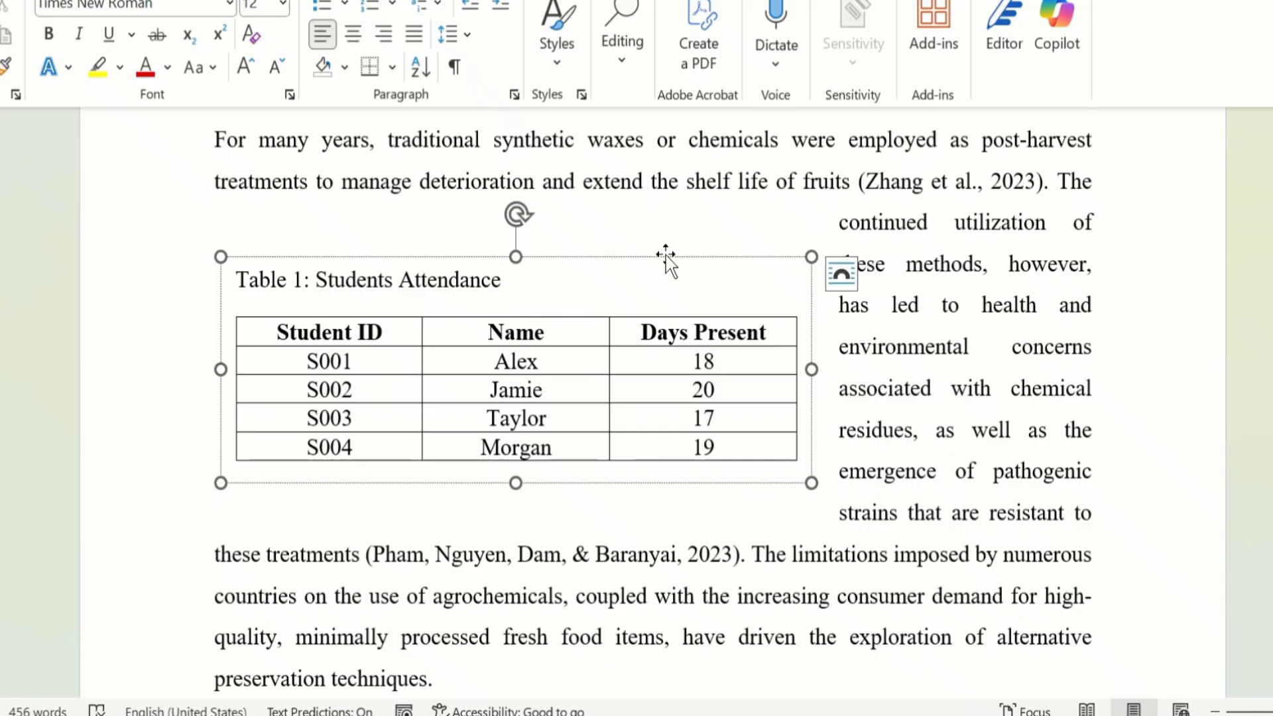
right_click(666, 256)
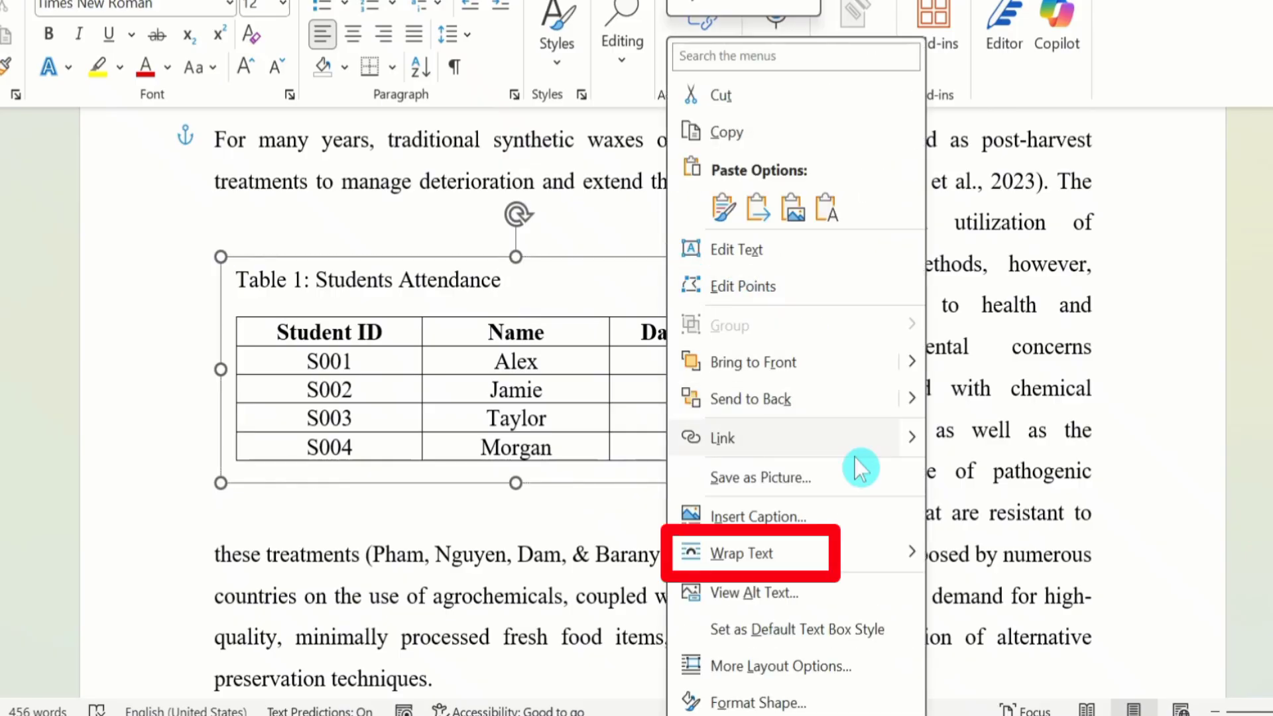
click(872, 553)
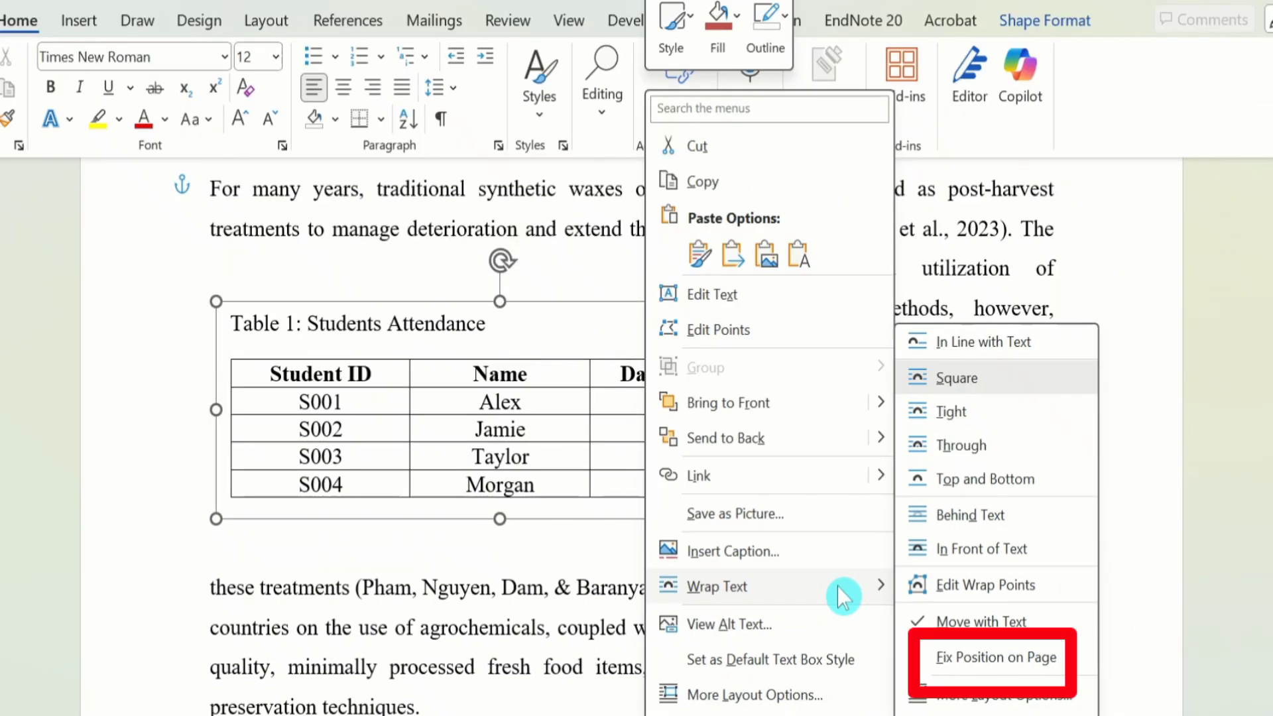
click(992, 665)
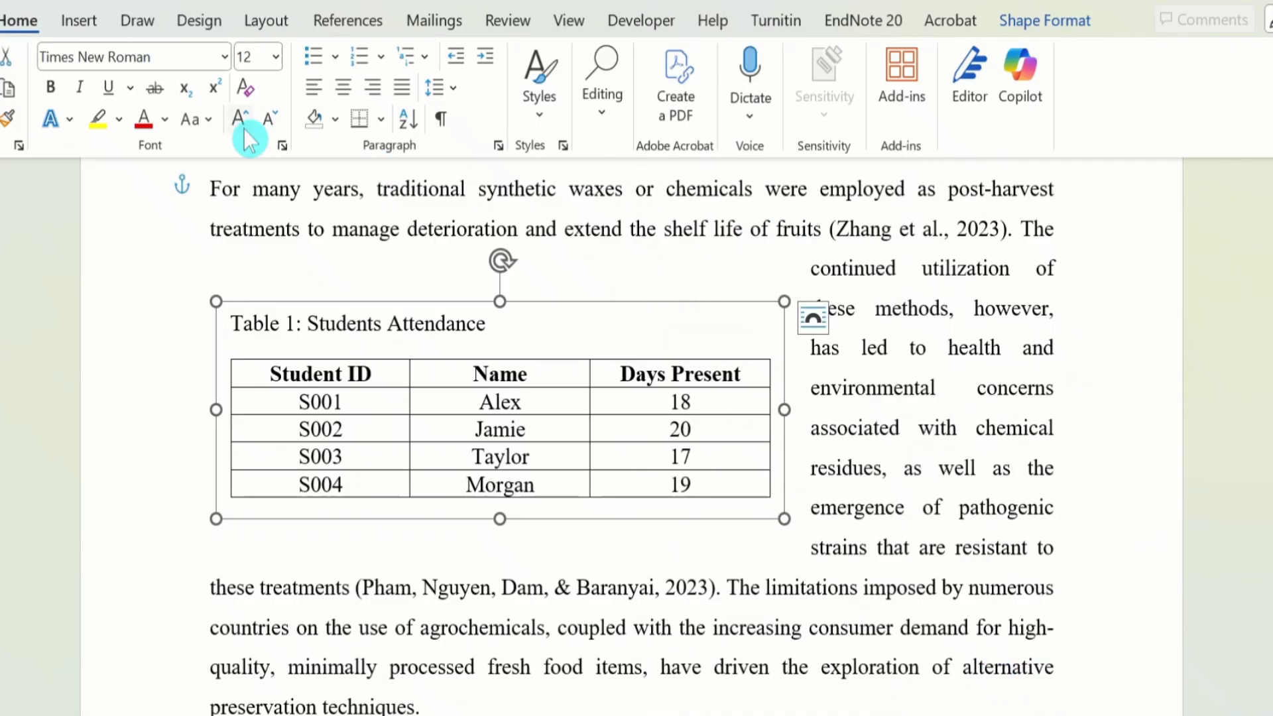
click(212, 191)
key(Return)
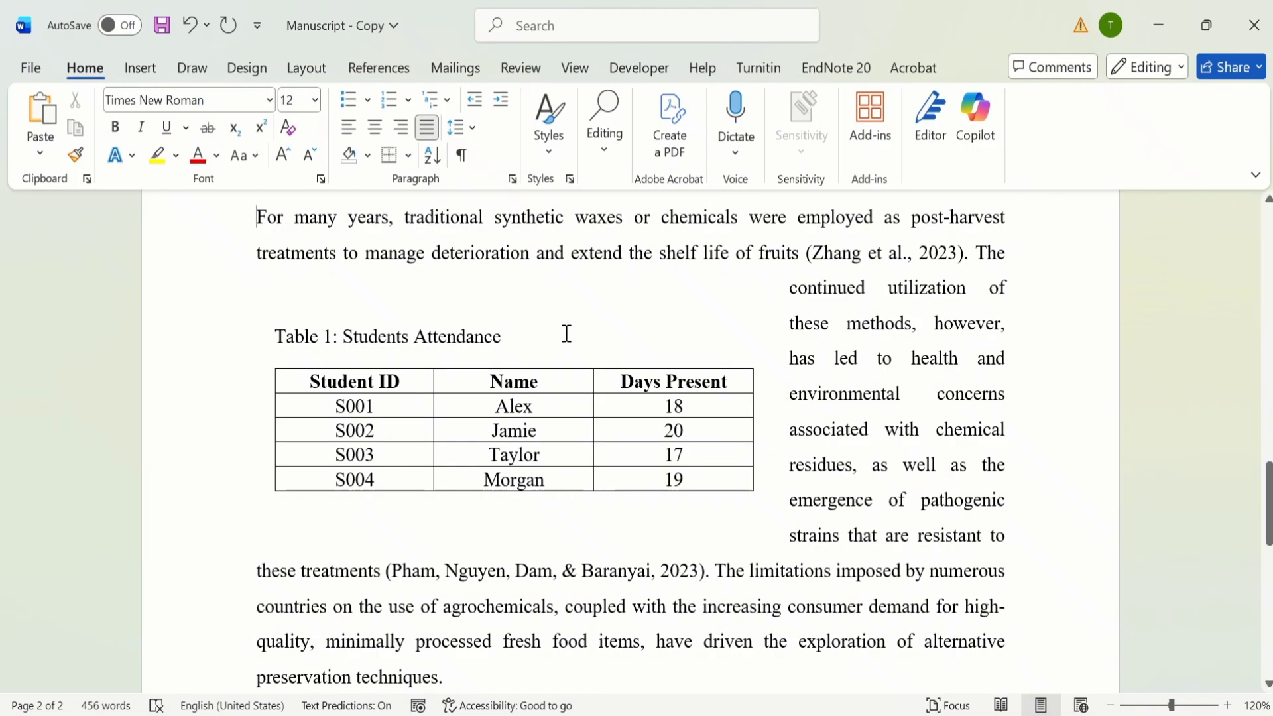
Step: Set the attendance table's text box to move with the text
click(565, 336)
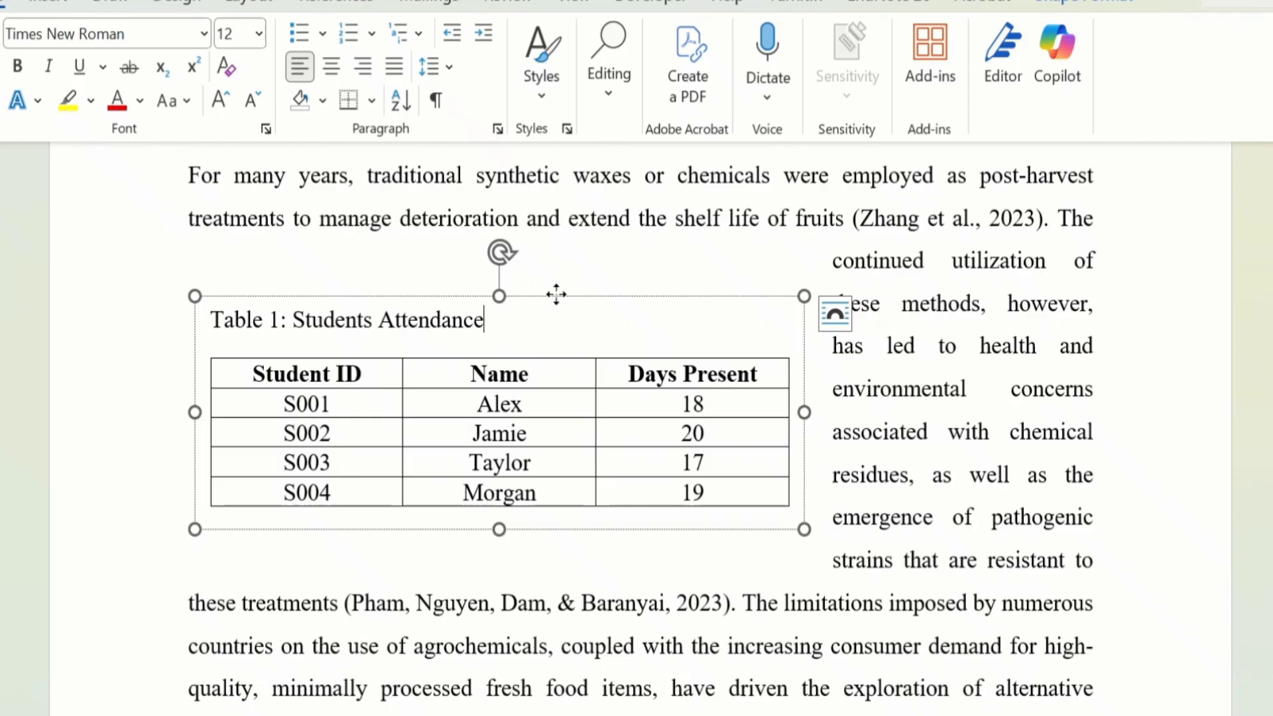
right_click(561, 316)
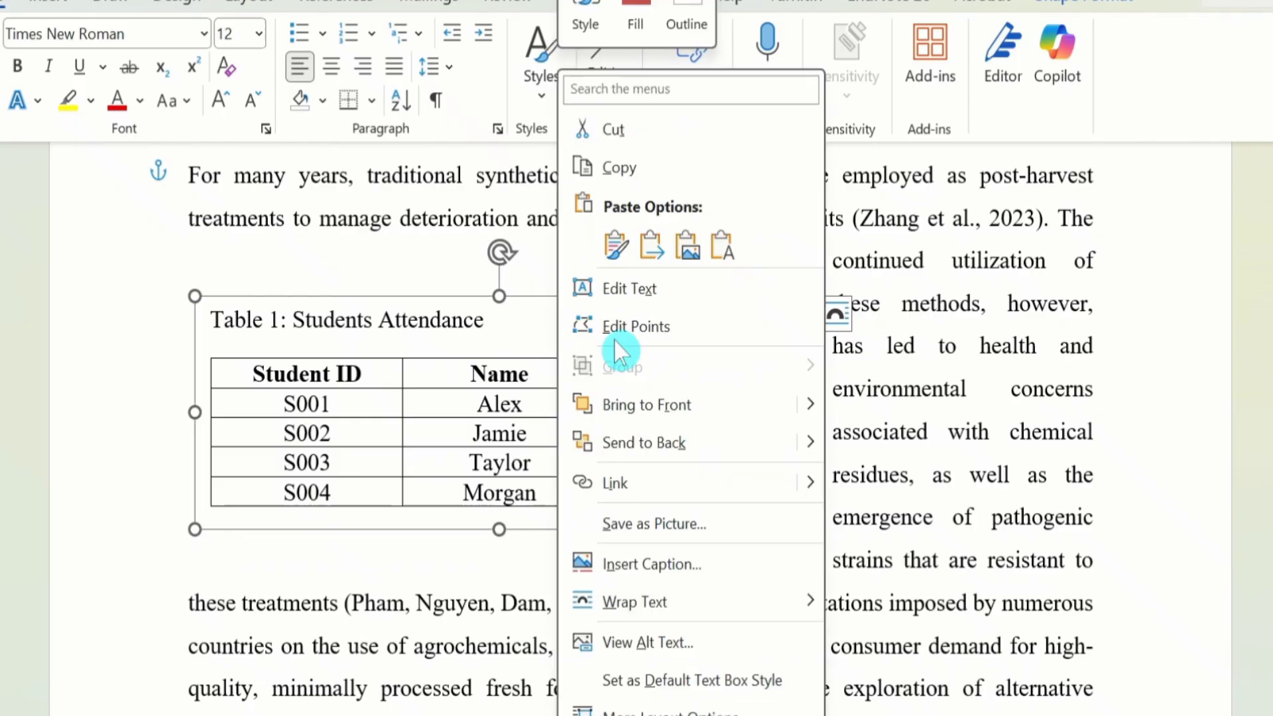
mouse_move(789, 613)
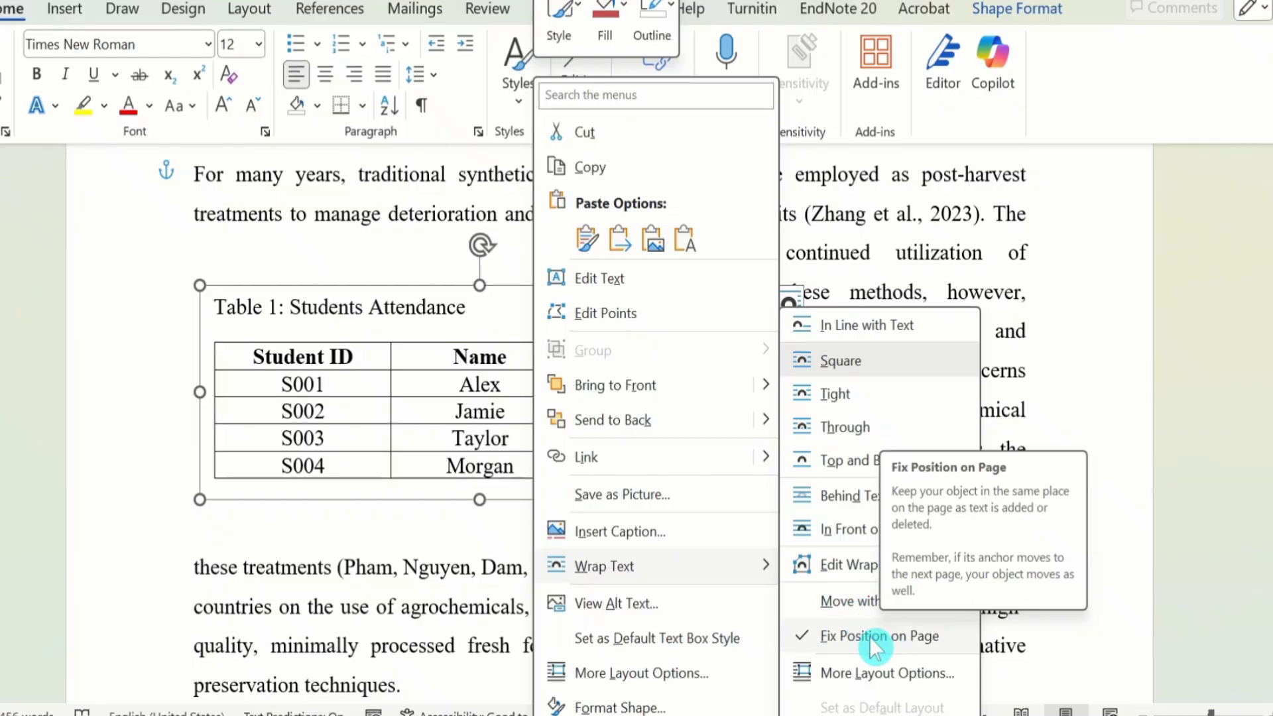
click(841, 602)
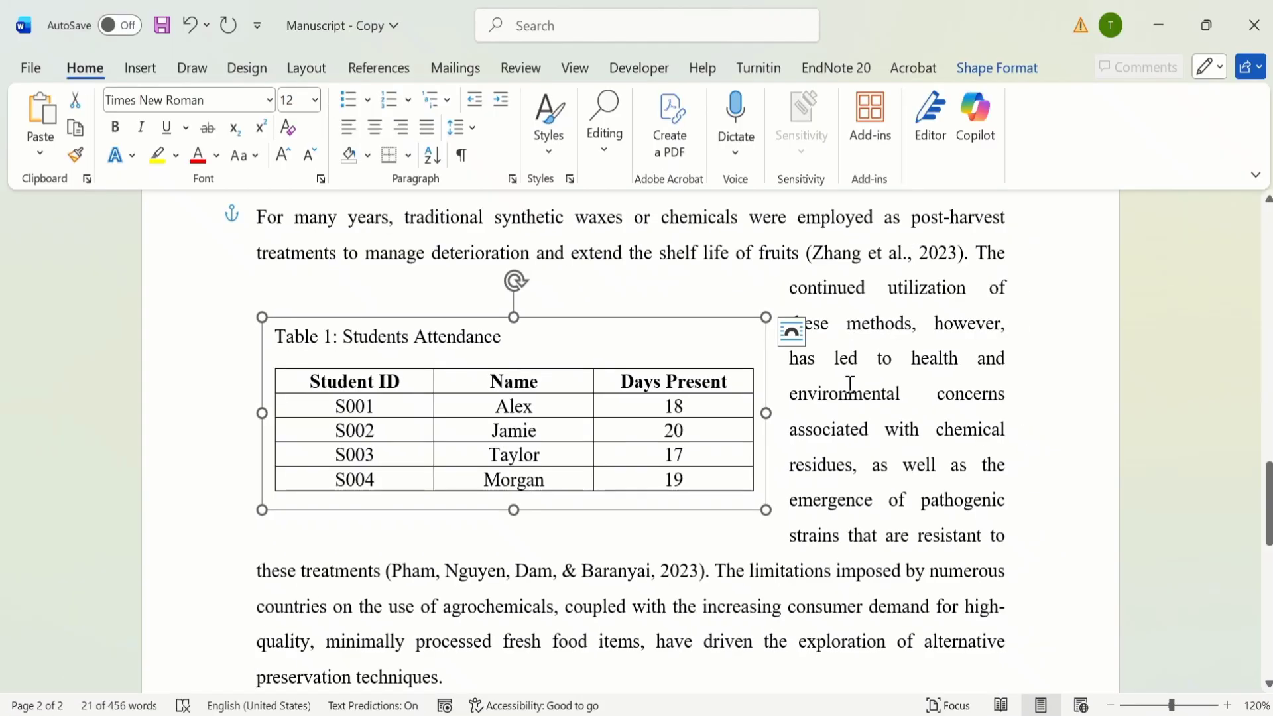
Step: Try the middle-left preset position with square text wrapping for the text box
click(1012, 71)
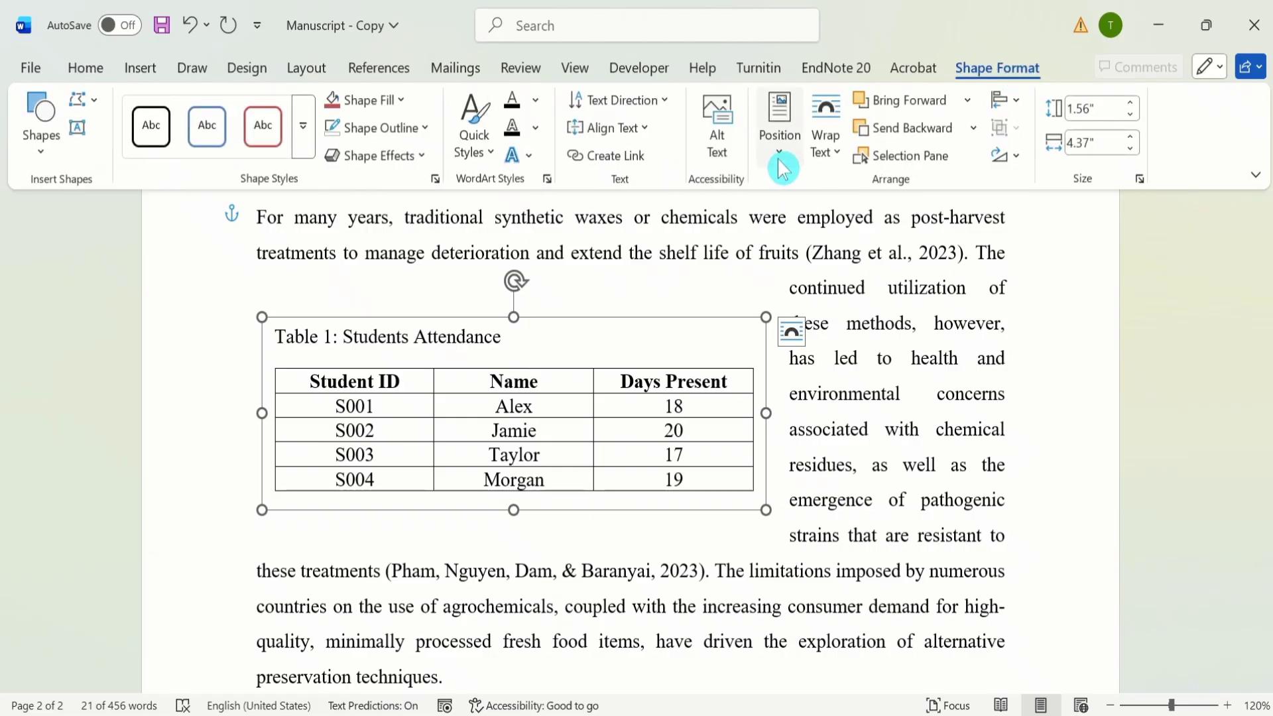
click(780, 153)
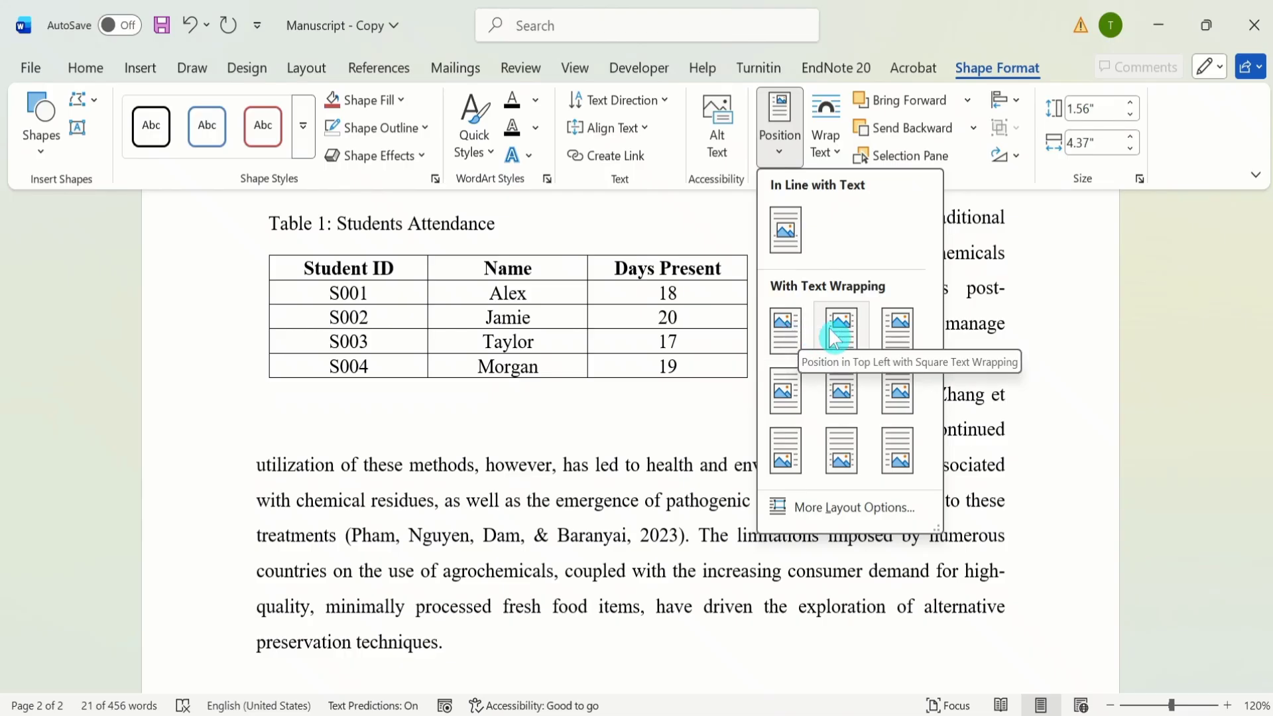
click(785, 391)
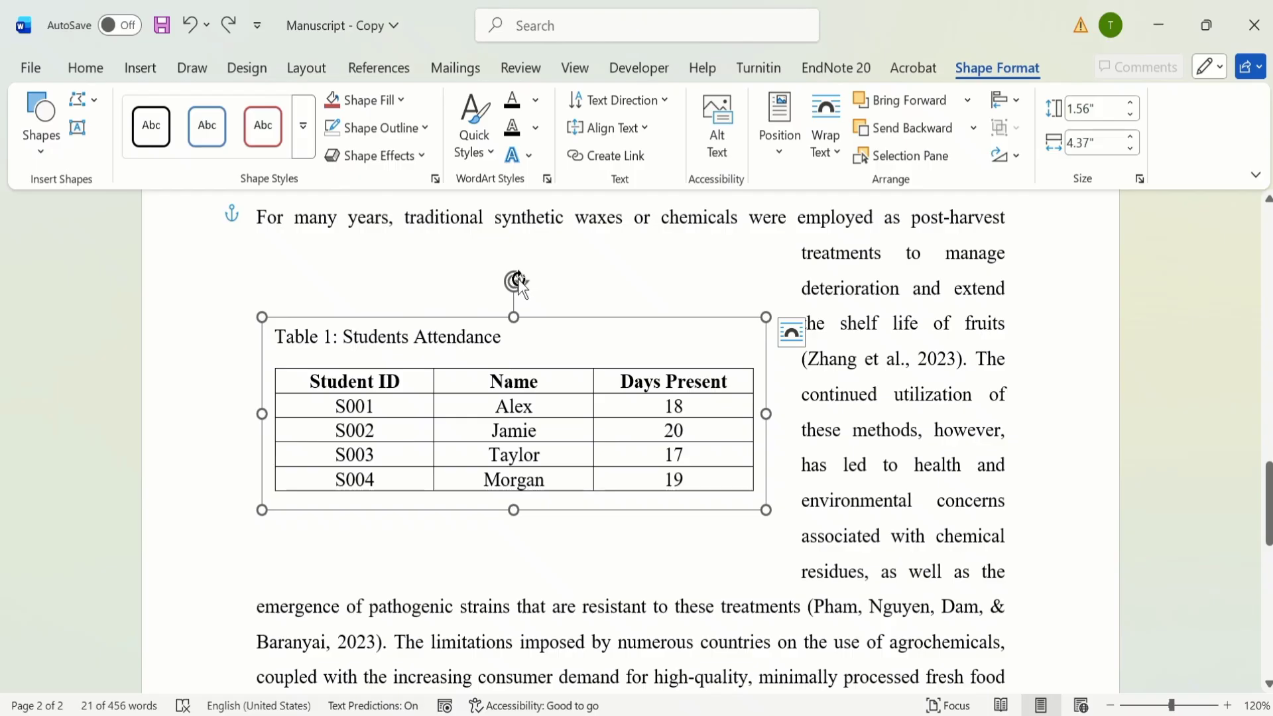
Step: Rotate the text box slightly counterclockwise
drag(518, 282, 512, 368)
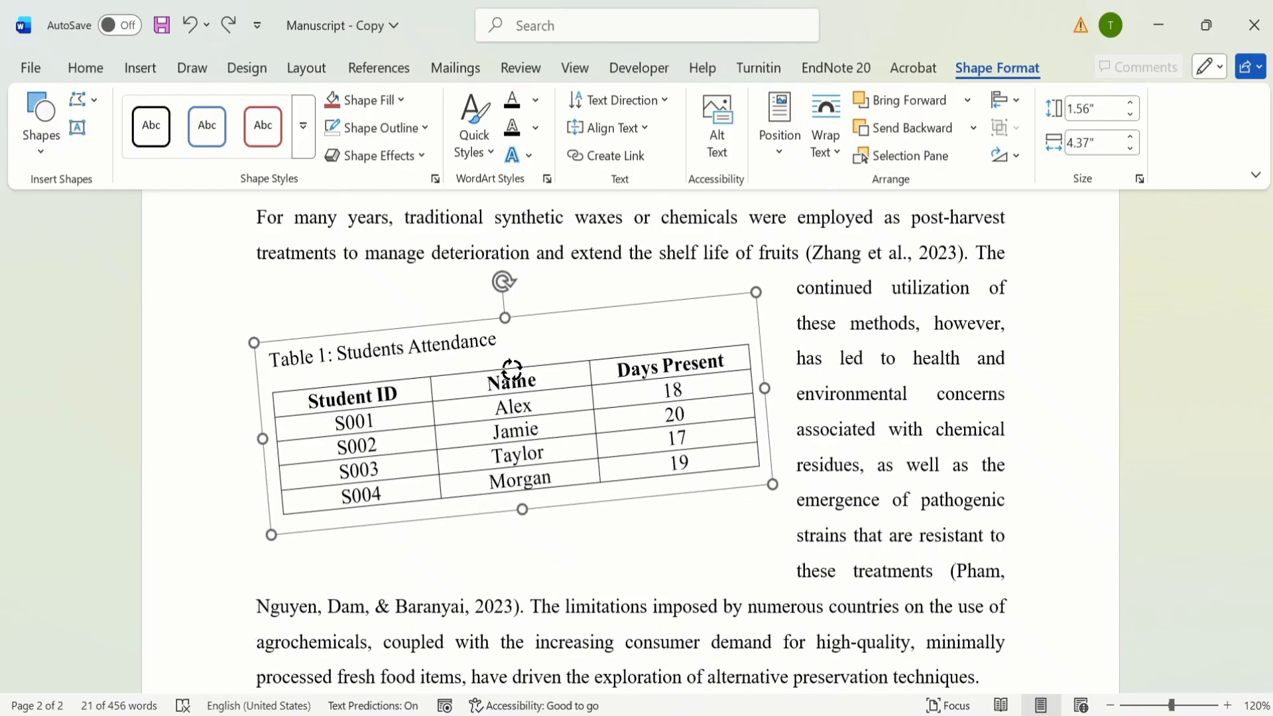